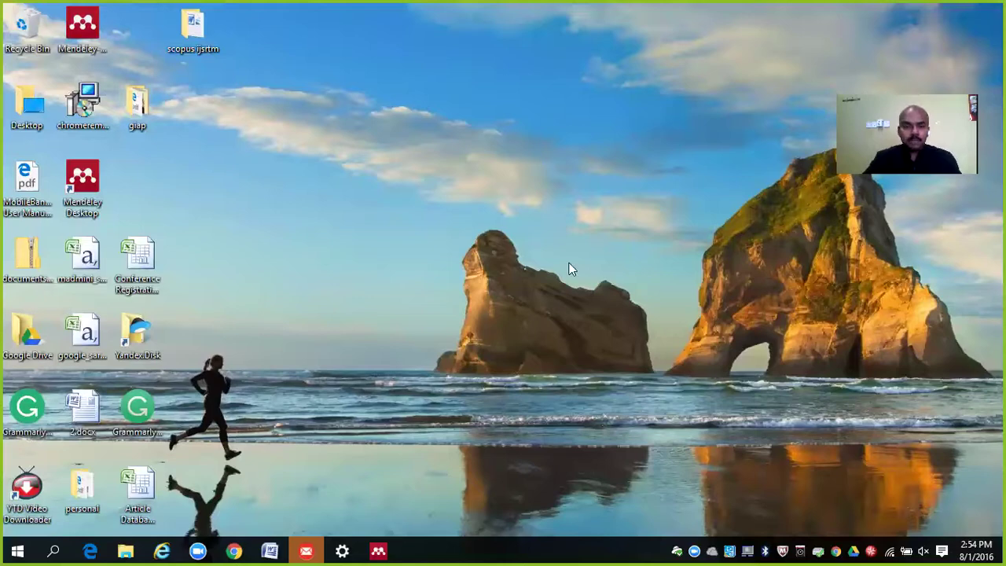
# Switch to Mendeley Desktop to view its document library, and minimize it
pyautogui.click(379, 550)
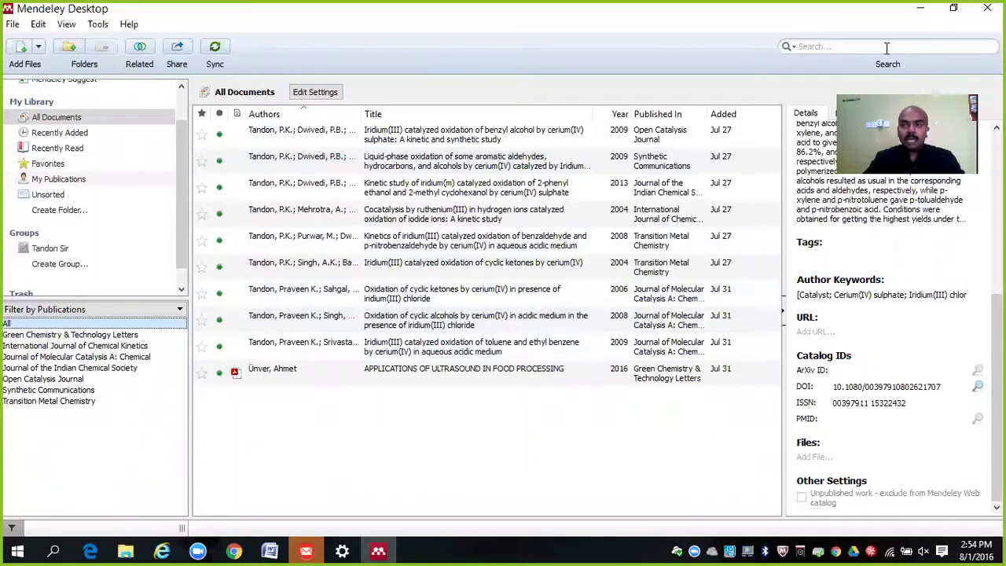
pyautogui.click(921, 10)
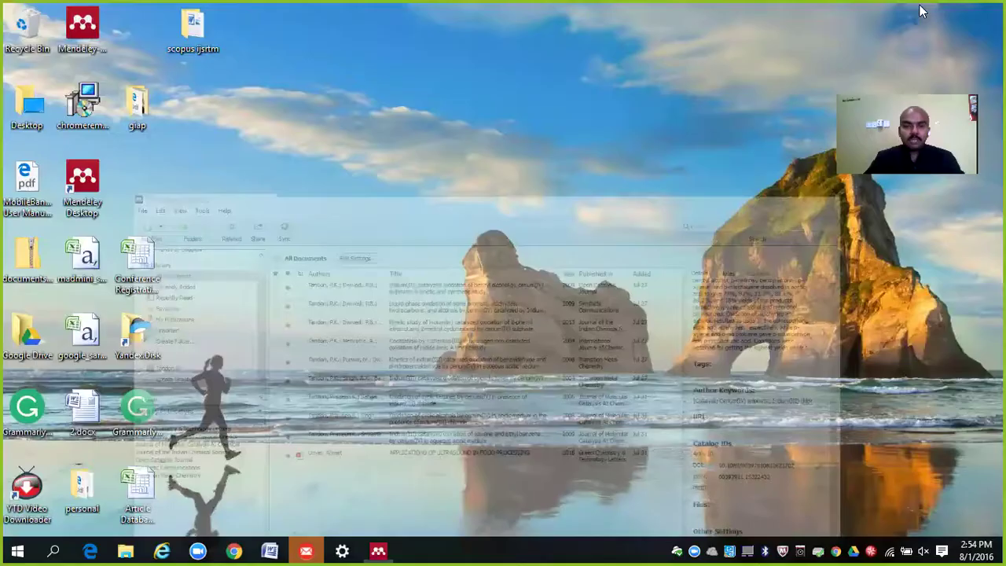
pyautogui.click(233, 550)
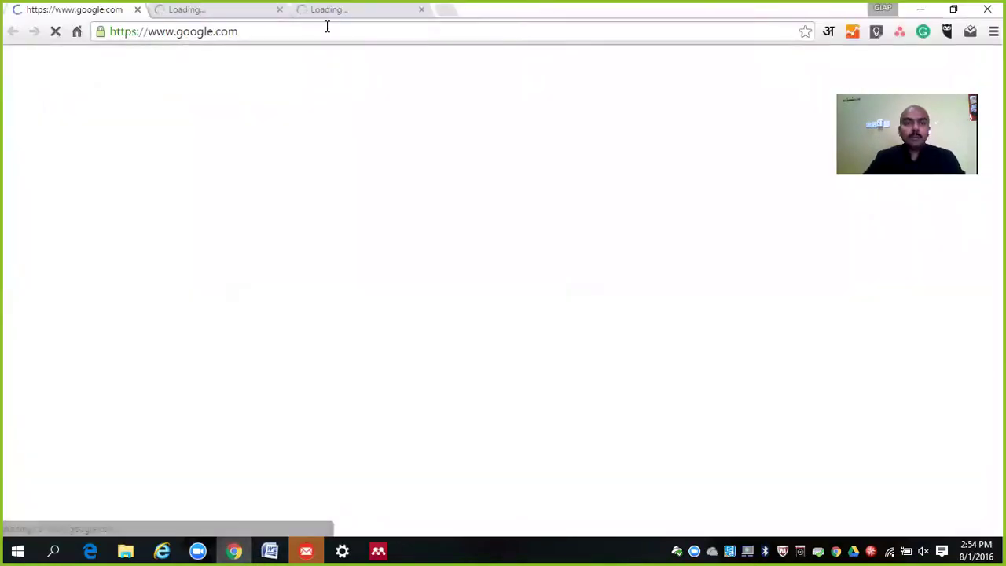
pyautogui.click(327, 29)
pyautogui.write('www')
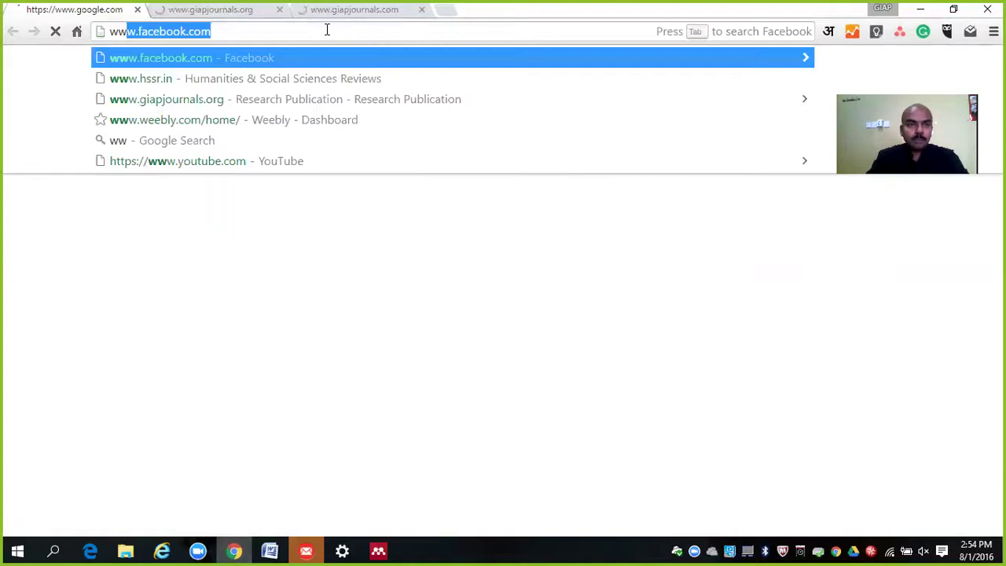
pyautogui.write('.men')
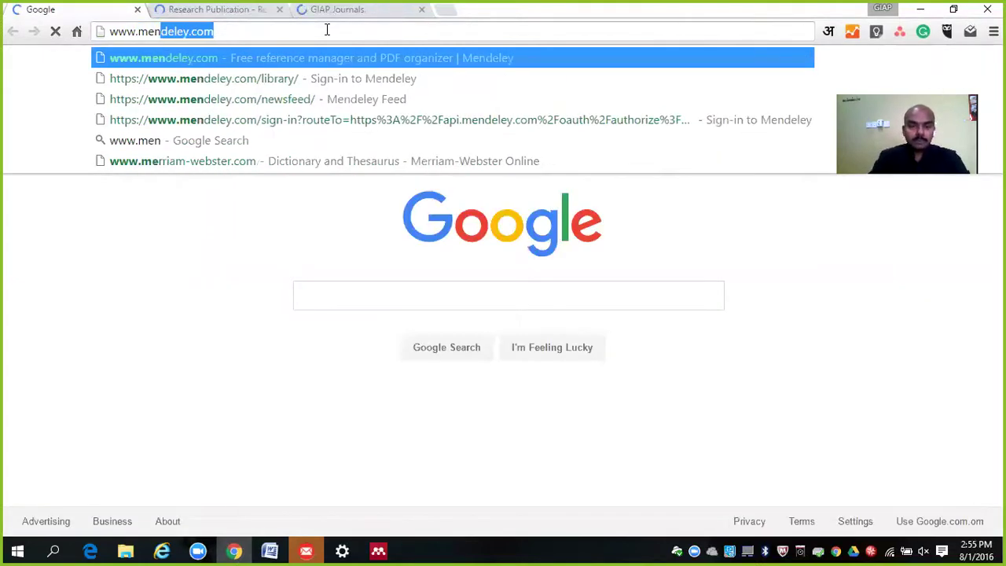
pyautogui.press('Return')
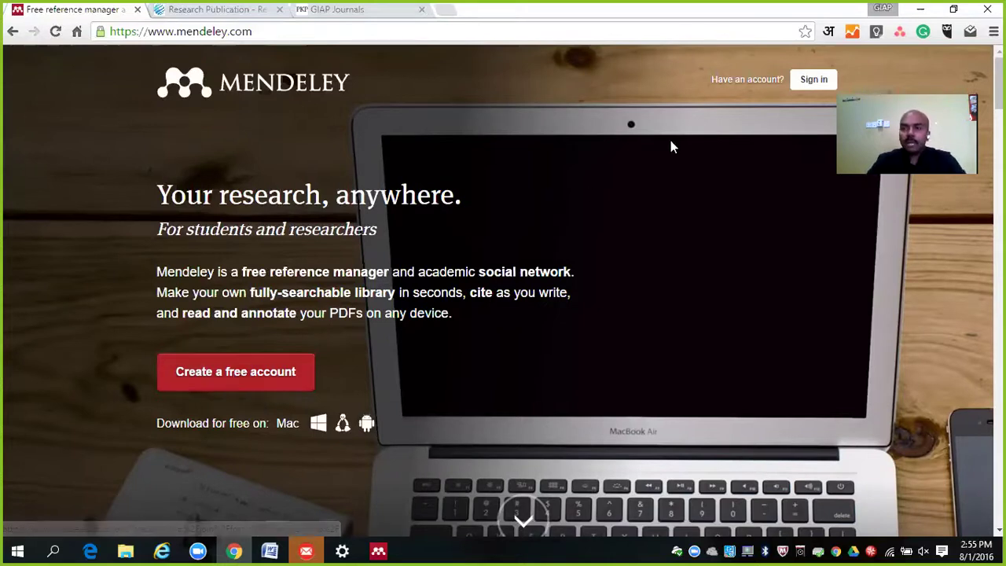
pyautogui.click(813, 80)
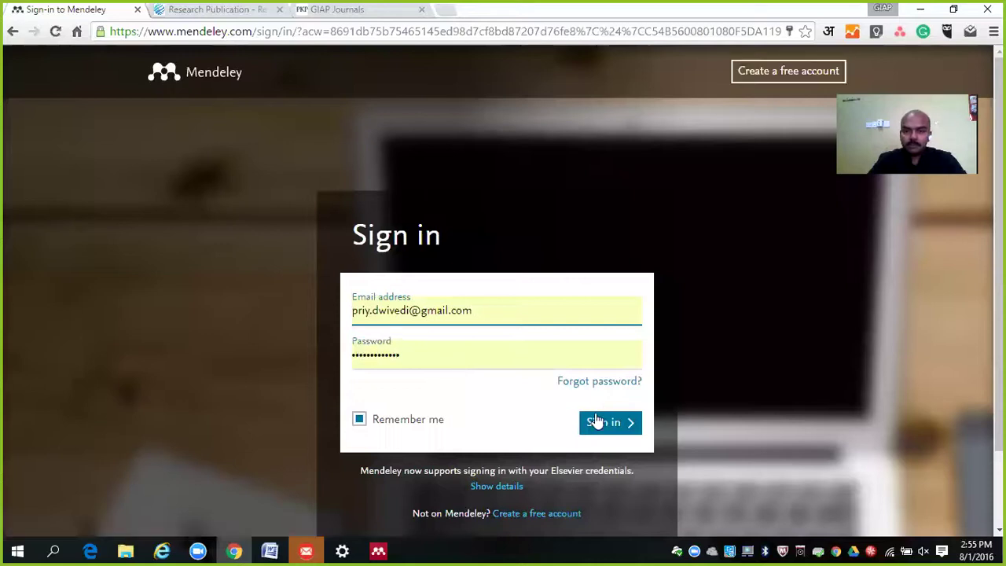
pyautogui.click(597, 422)
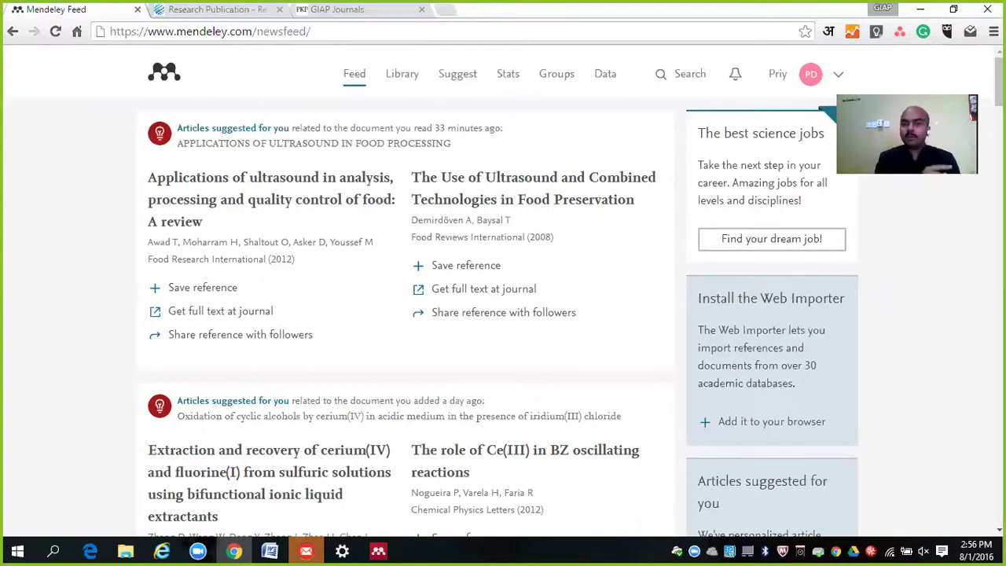
# Switch to the open Word manuscript and display the Mendeley citation and bibliography commands
pyautogui.click(269, 550)
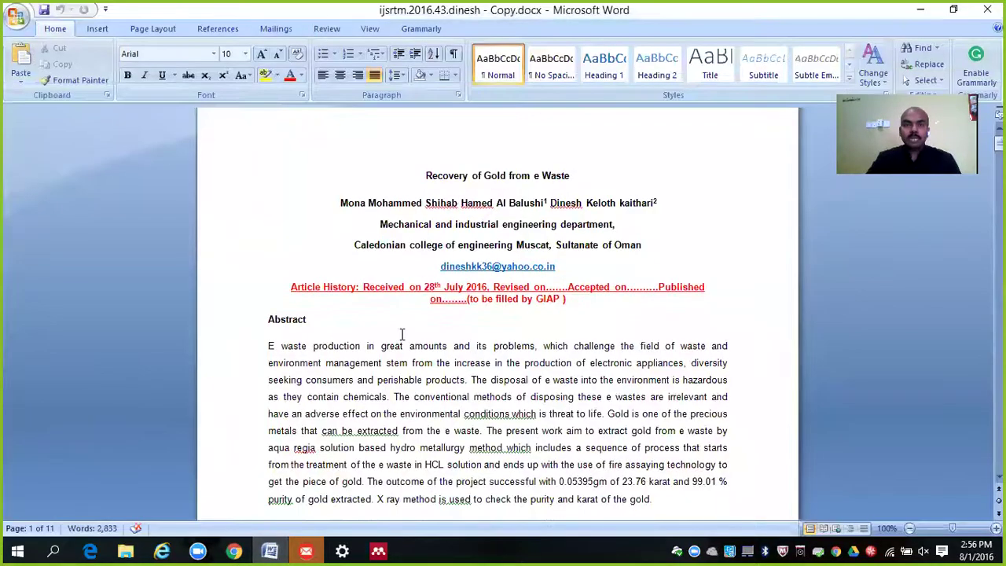
pyautogui.click(219, 29)
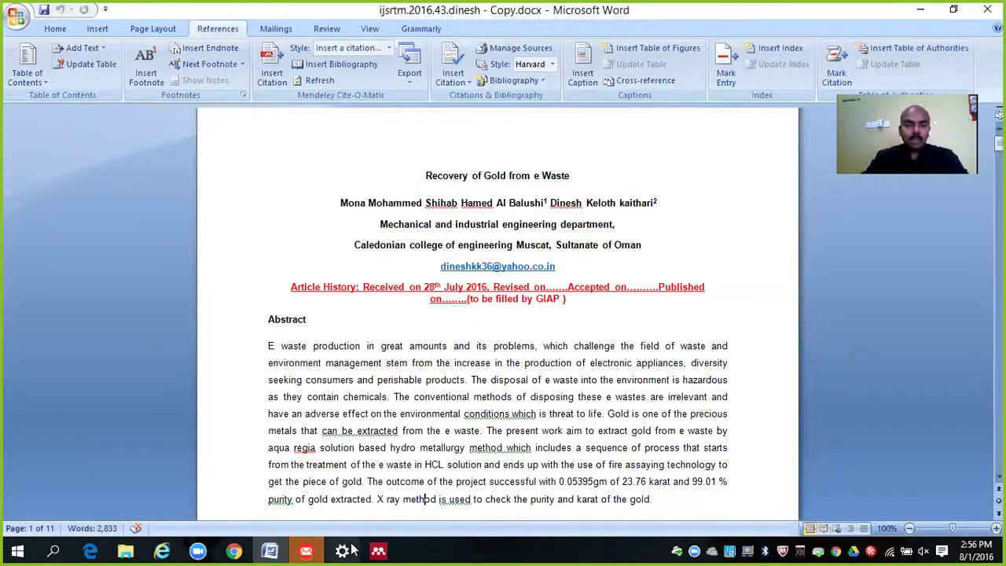
# Switch back to Chrome and open the Mendeley web library from the feed page
pyautogui.click(233, 551)
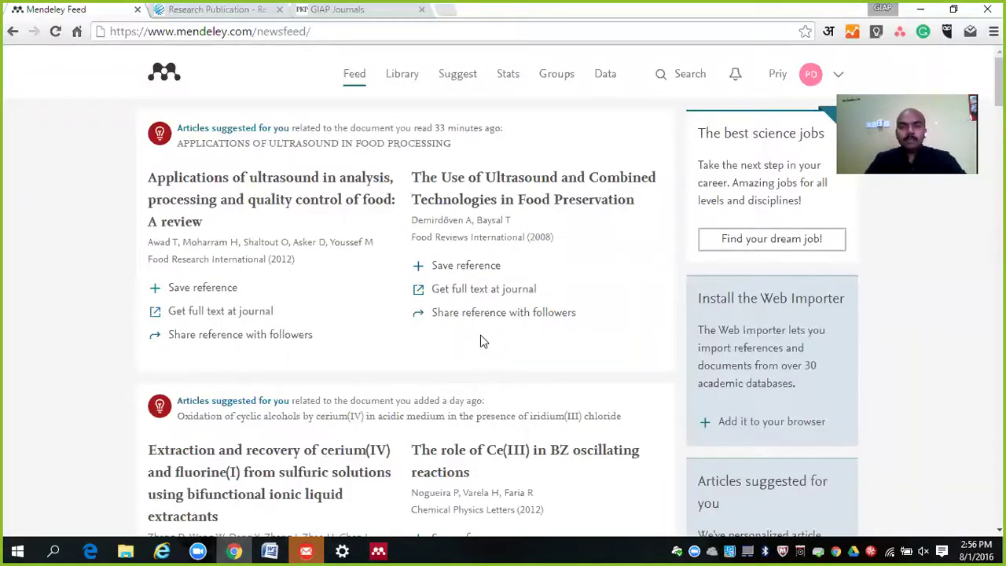
pyautogui.click(405, 75)
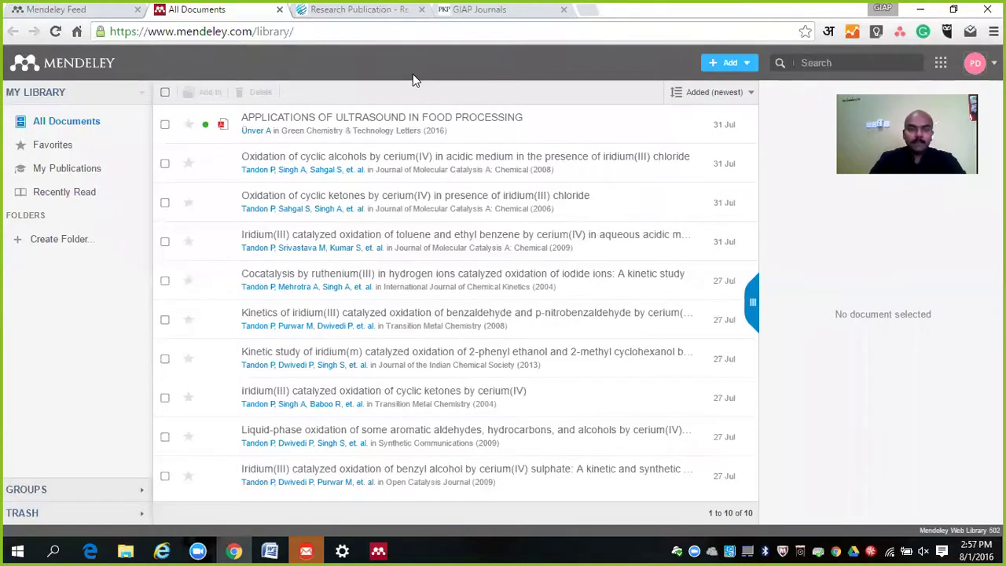
pyautogui.click(749, 67)
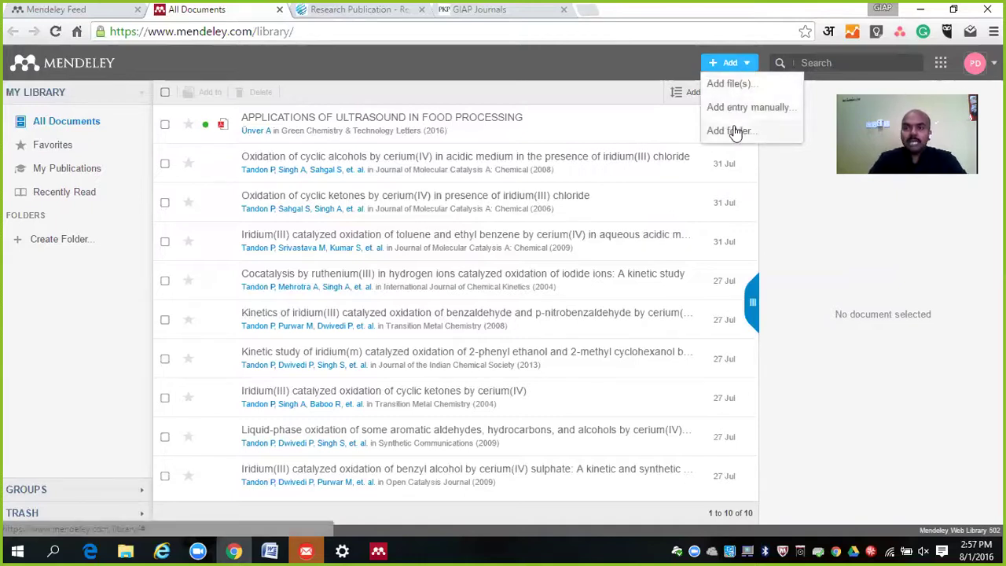
pyautogui.click(739, 83)
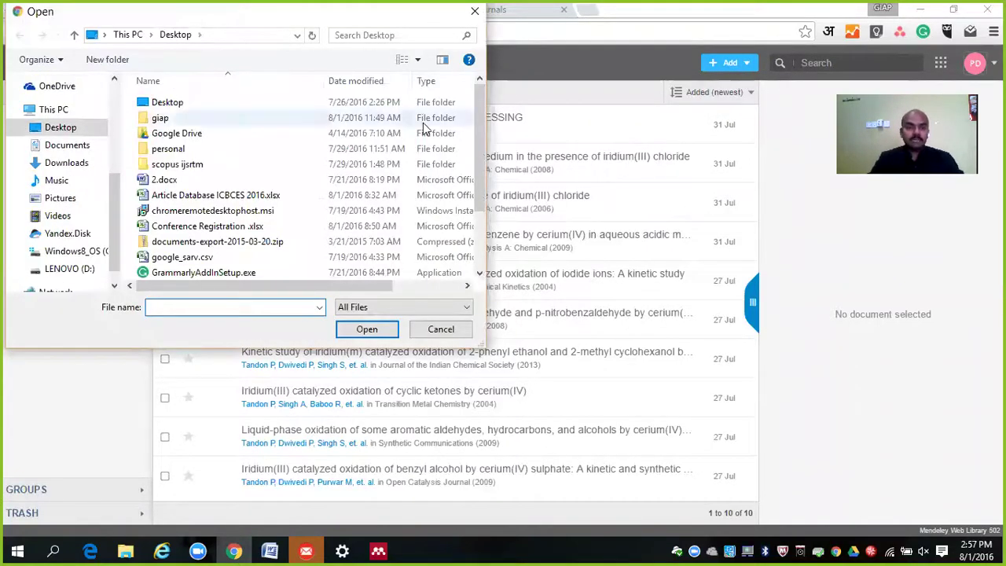
pyautogui.moveTo(479, 108); pyautogui.dragTo(480, 213)
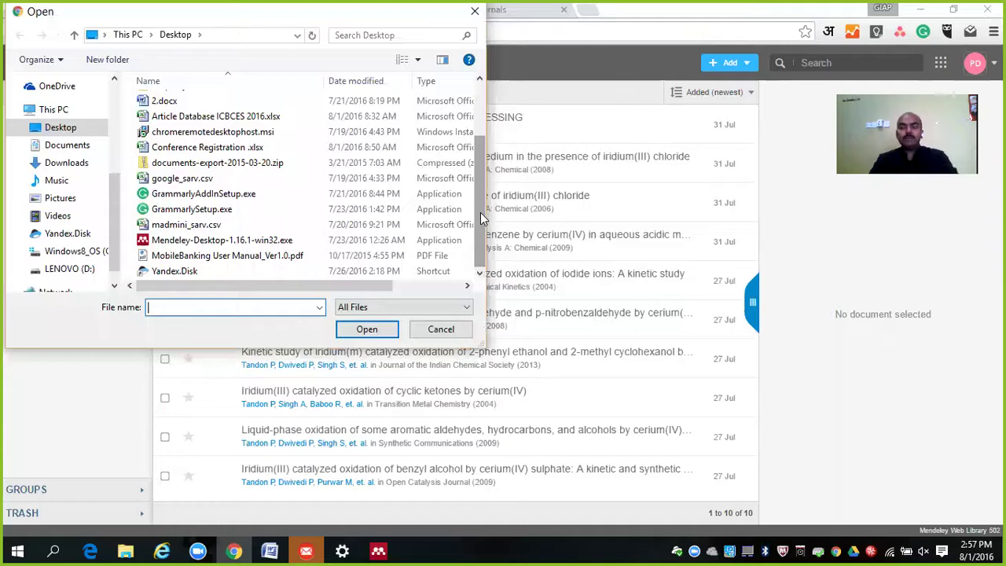
pyautogui.moveTo(472, 136); pyautogui.dragTo(475, 106)
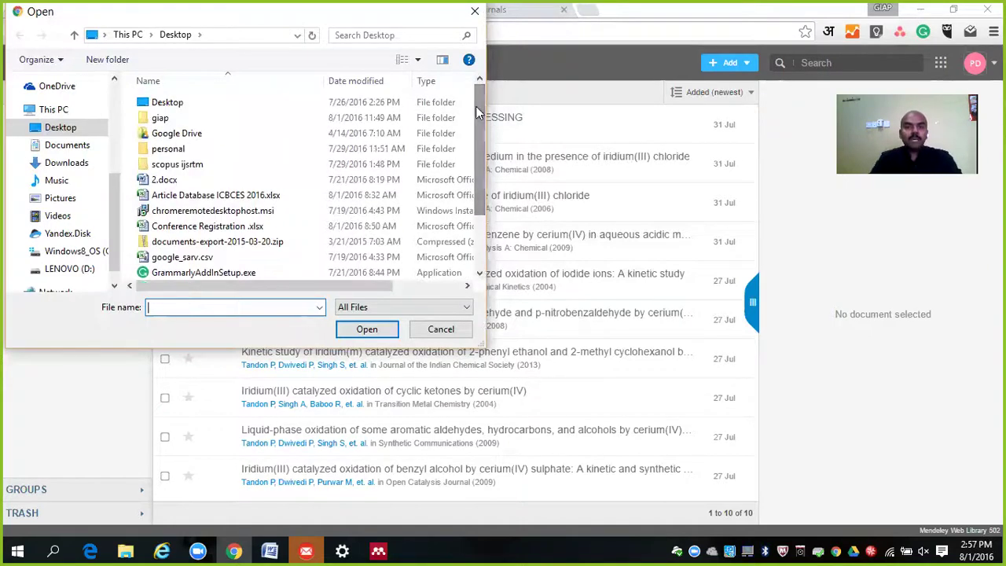
pyautogui.click(440, 330)
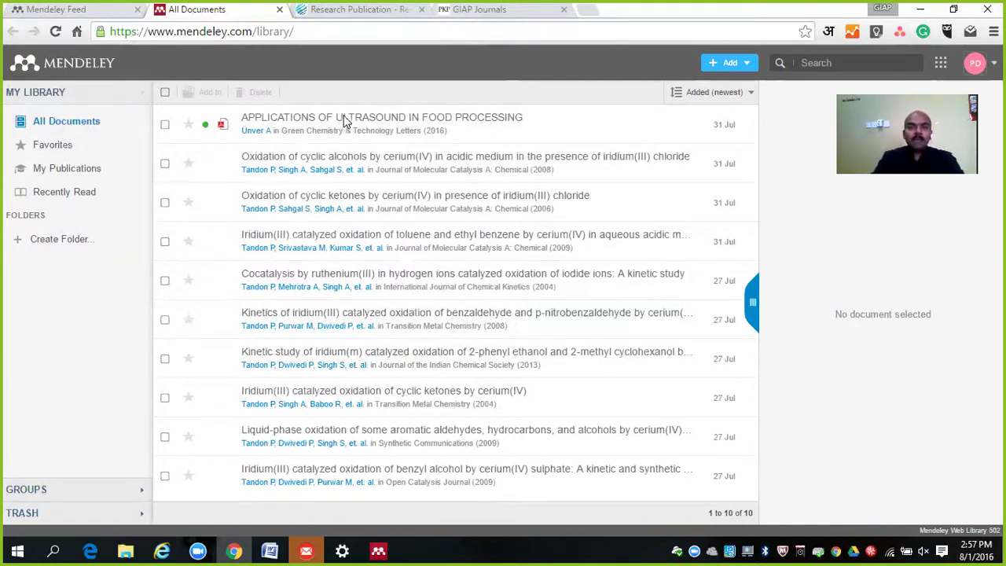
# Select the "APPLICATIONS OF ULTRASOUND IN FOOD PROCESSING" document and examine its details, including abstract, ISSN, URL, tags and attached files
pyautogui.click(313, 124)
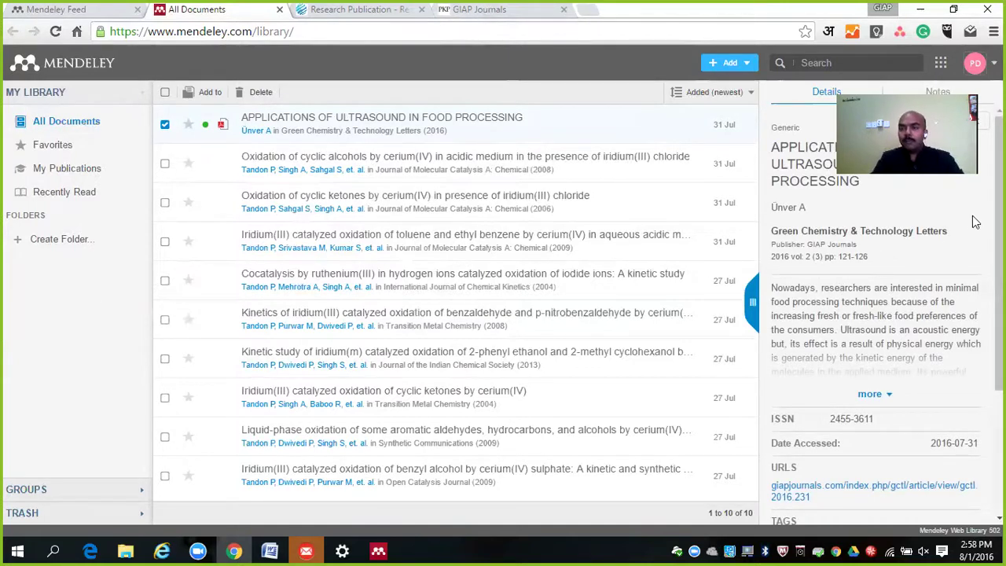
pyautogui.scroll(-3, 876, 315)
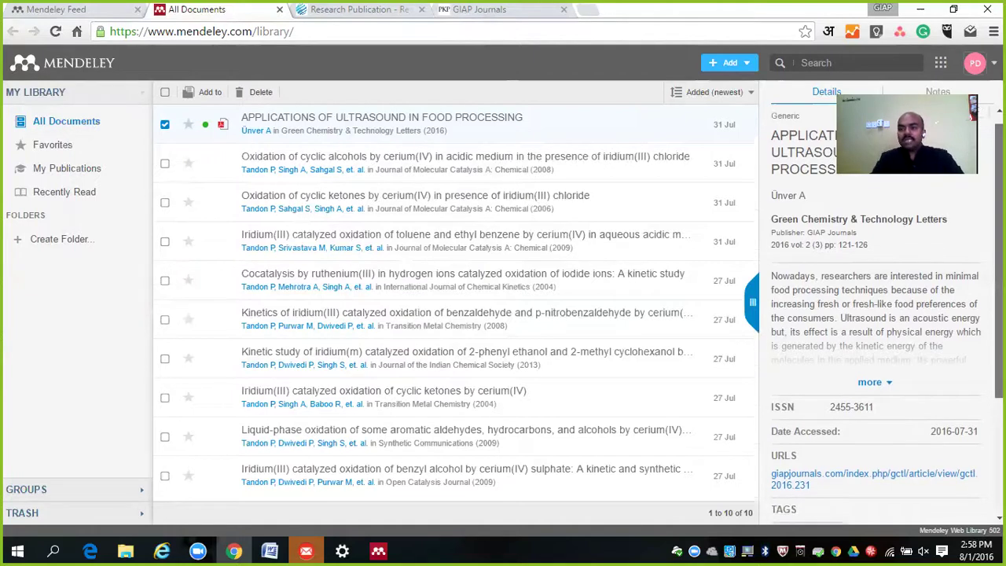
pyautogui.scroll(3, 909, 181)
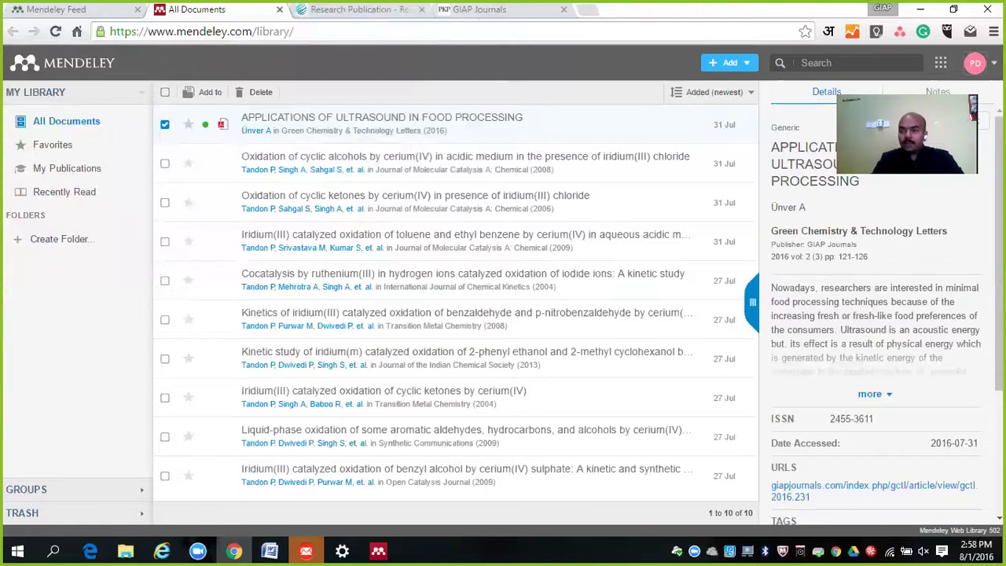
pyautogui.scroll(-1, 887, 315)
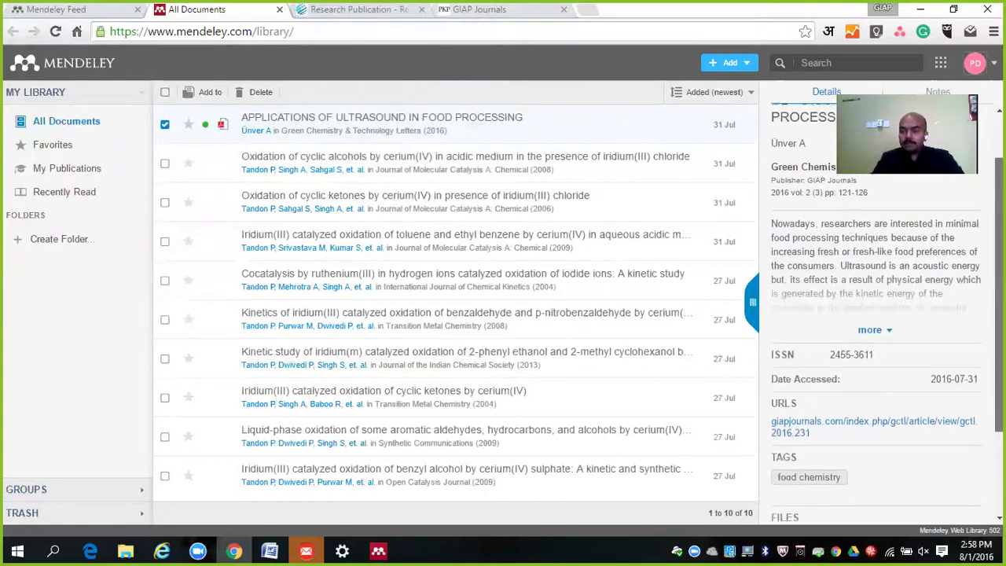
pyautogui.scroll(-2, 911, 284)
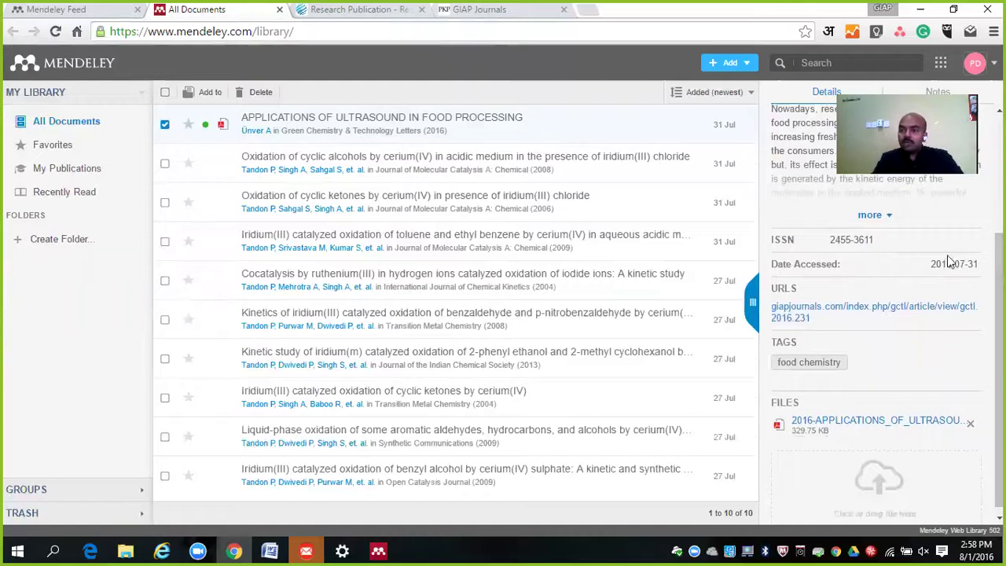
pyautogui.scroll(-1, 886, 311)
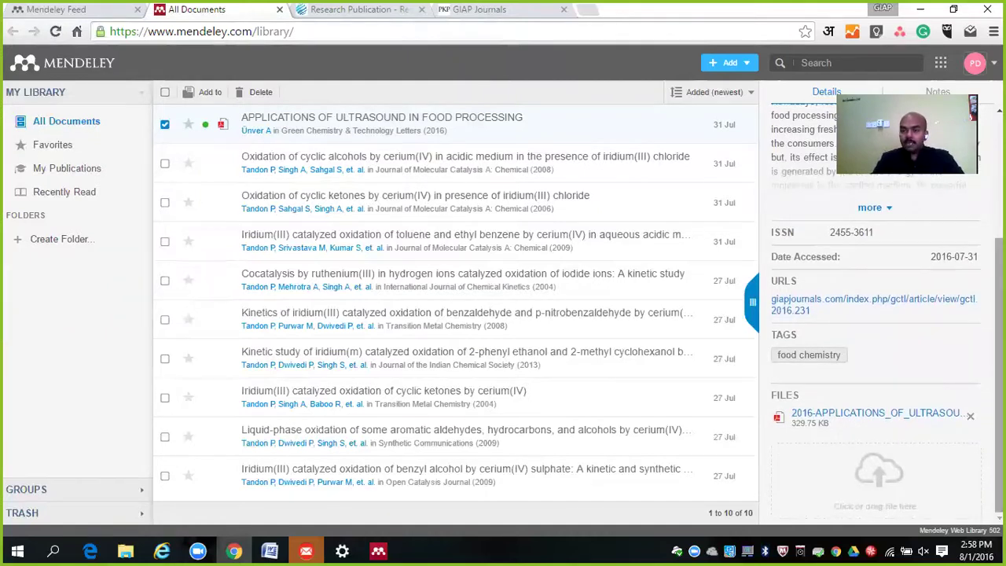
pyautogui.scroll(5, 876, 354)
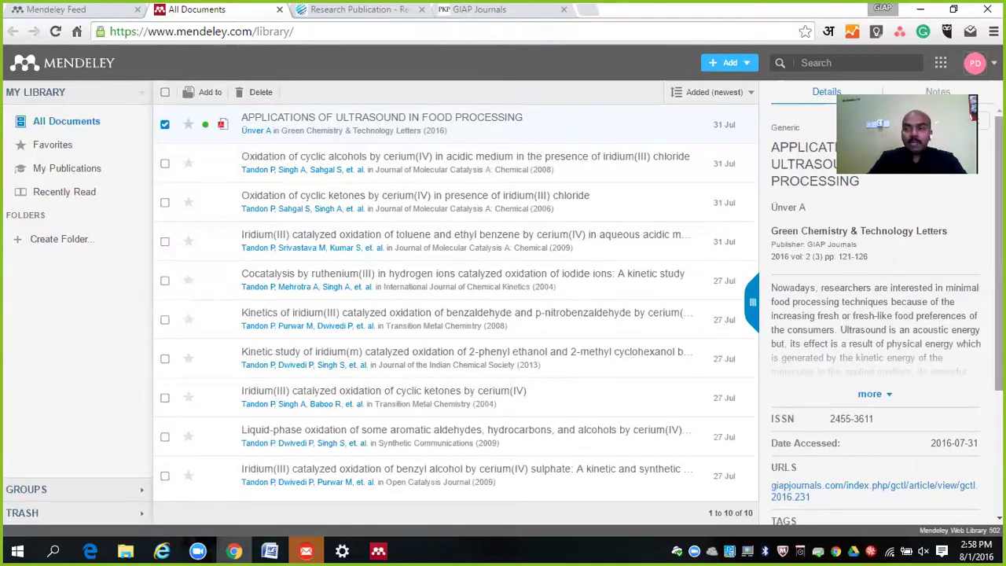
pyautogui.click(978, 125)
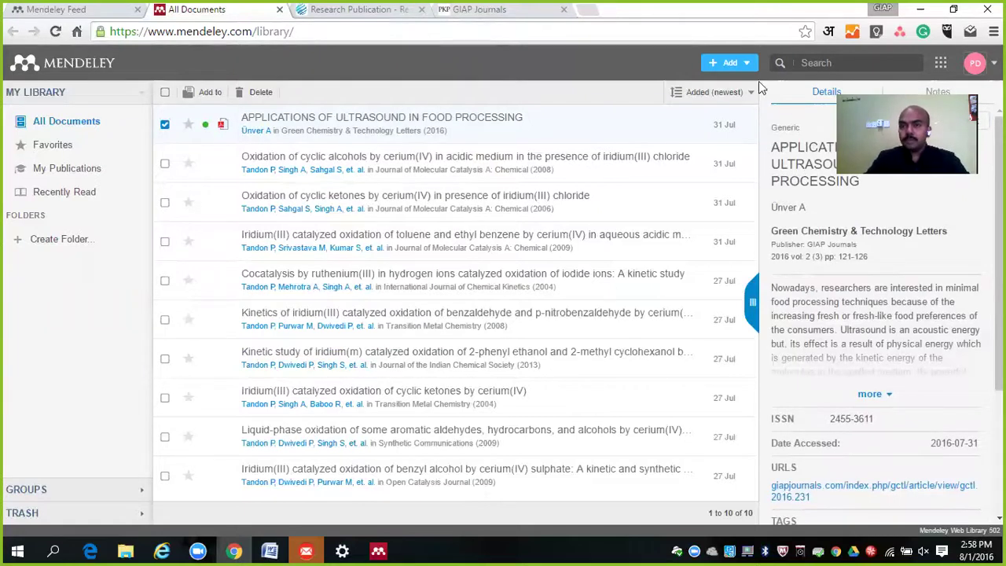
# Start a manual library entry and set its document type to Newspaper Article
pyautogui.click(747, 63)
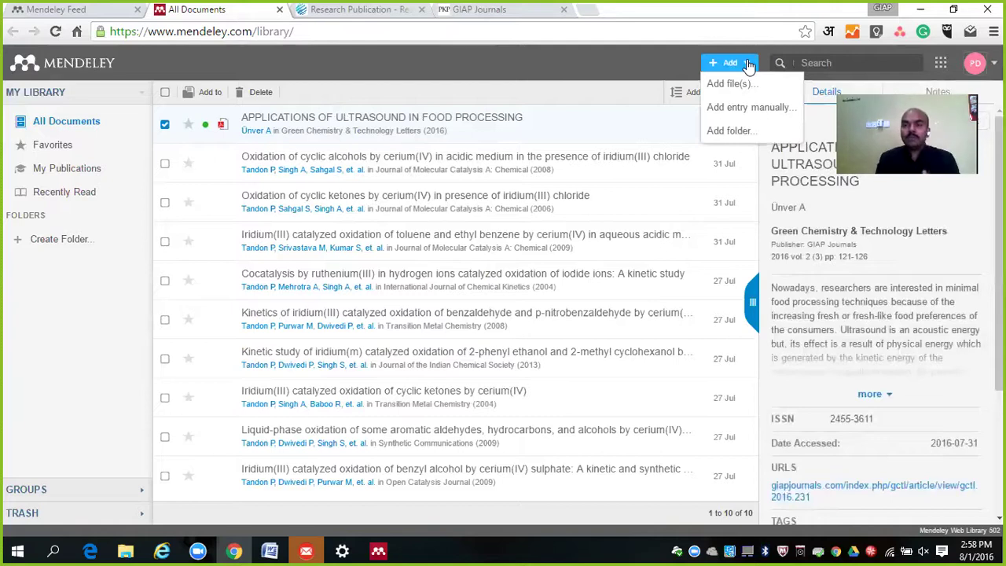
pyautogui.click(750, 107)
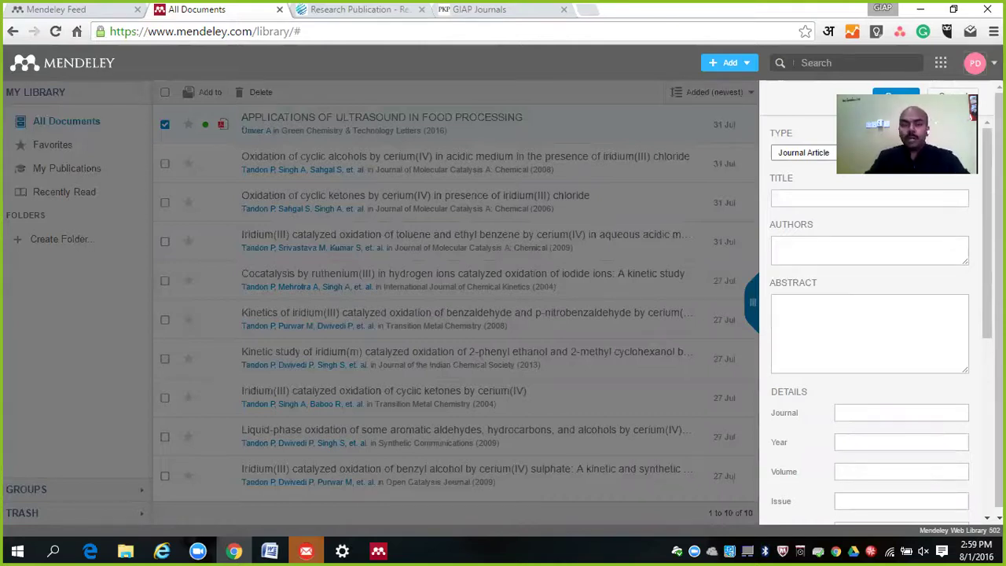
pyautogui.click(802, 153)
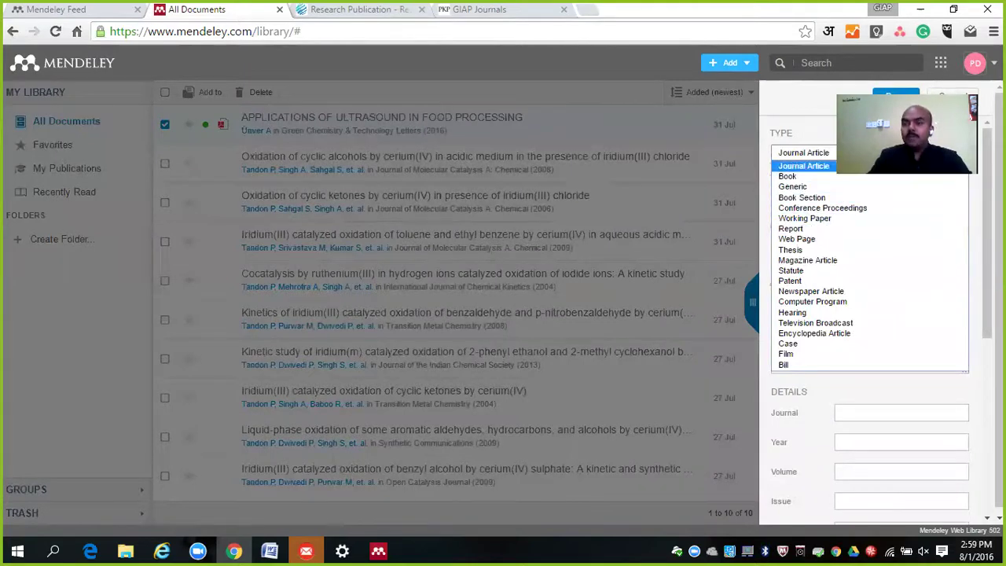
pyautogui.click(849, 166)
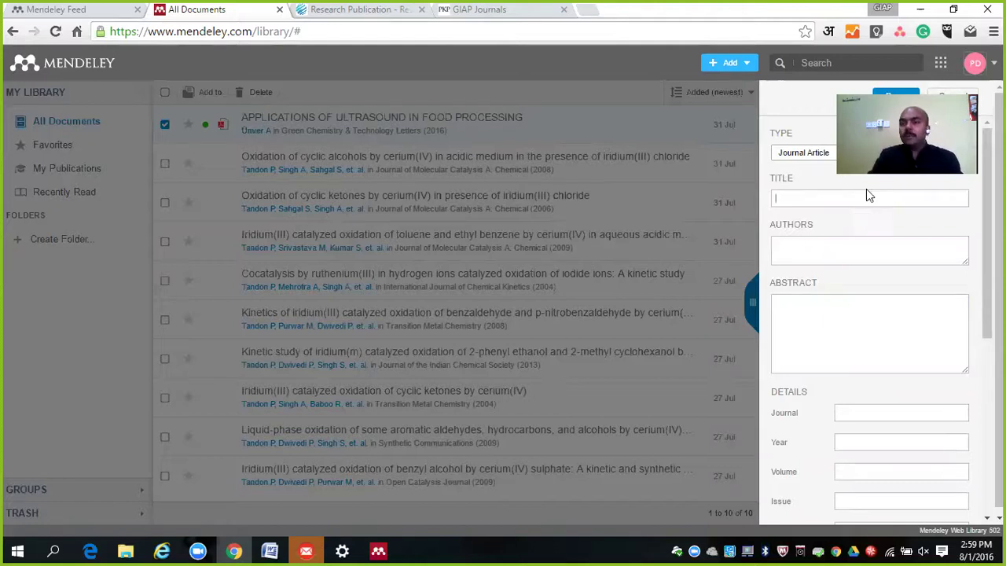
pyautogui.click(805, 153)
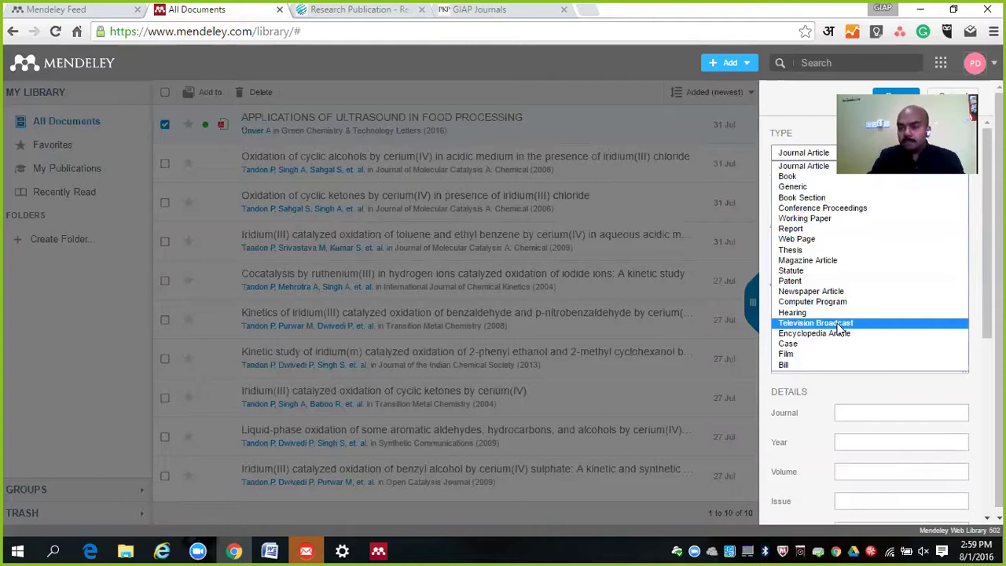
pyautogui.click(821, 292)
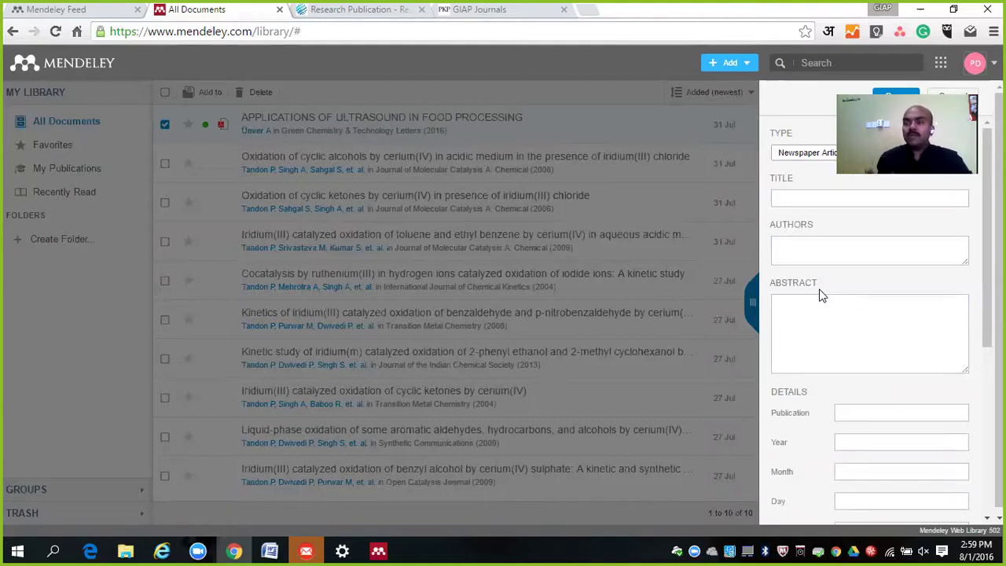
# Examine the Newspaper Article form's fields, from title, authors and abstract to publication details, DOI, URLs and tags, and cancel the entry
pyautogui.click(838, 202)
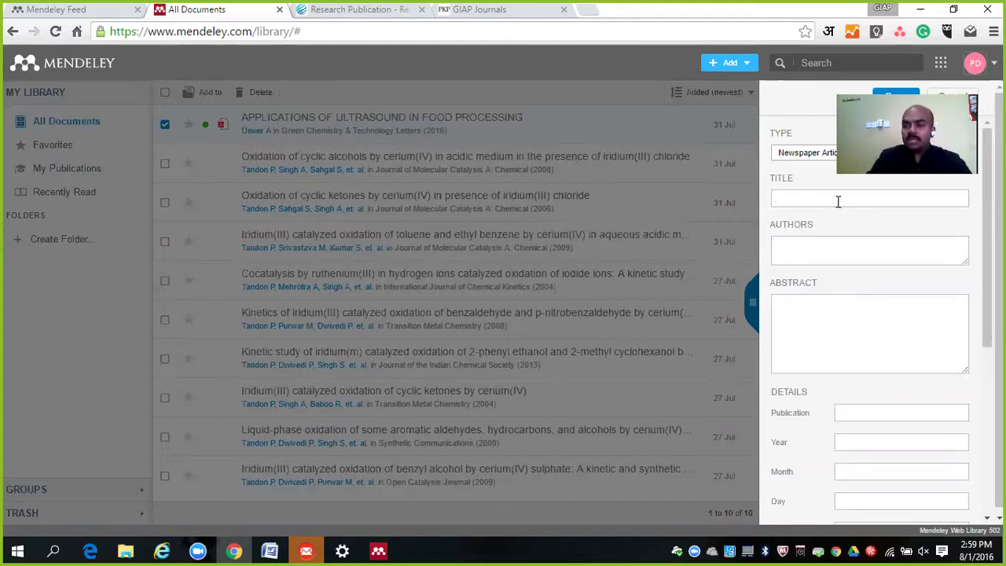
pyautogui.click(837, 243)
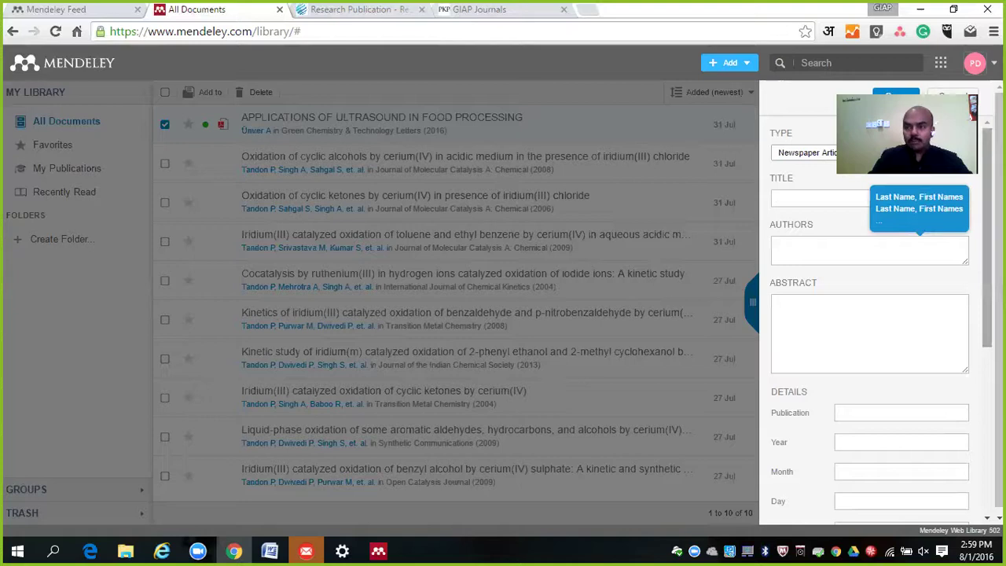
pyautogui.scroll(-2, 899, 250)
pyautogui.click(899, 250)
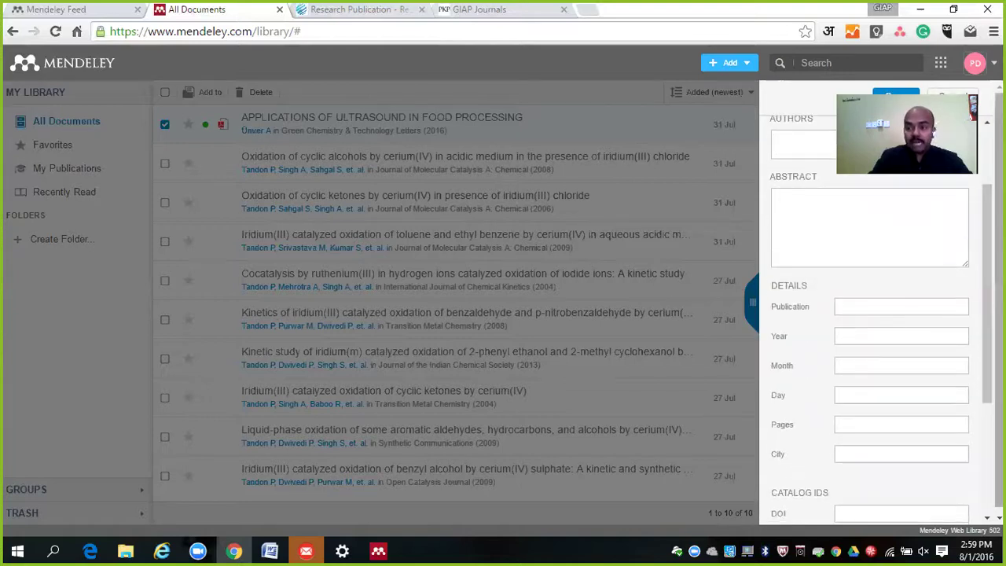
pyautogui.scroll(-3, 881, 226)
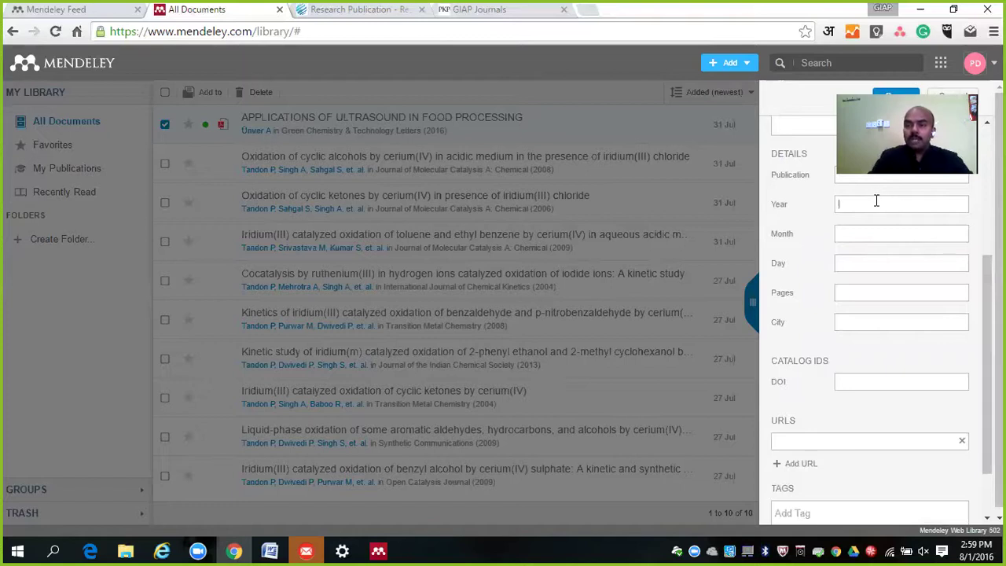
pyautogui.click(871, 231)
pyautogui.click(859, 264)
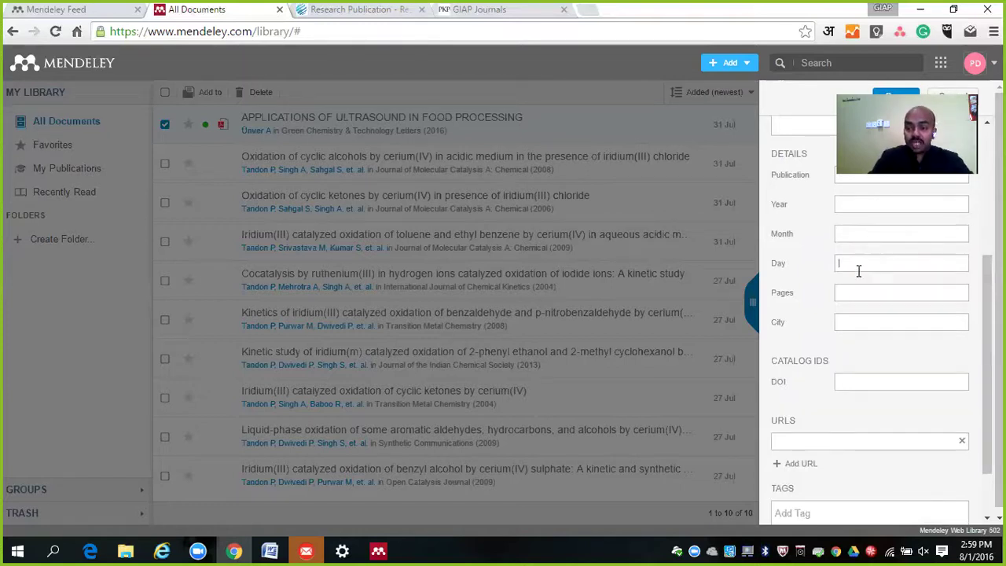
pyautogui.click(856, 290)
pyautogui.click(851, 315)
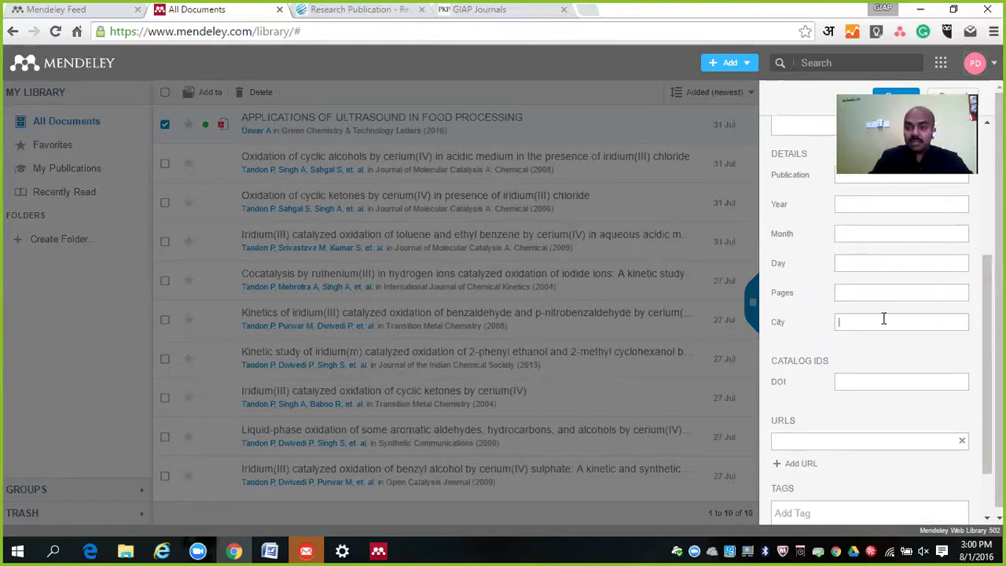
pyautogui.scroll(-1, 976, 307)
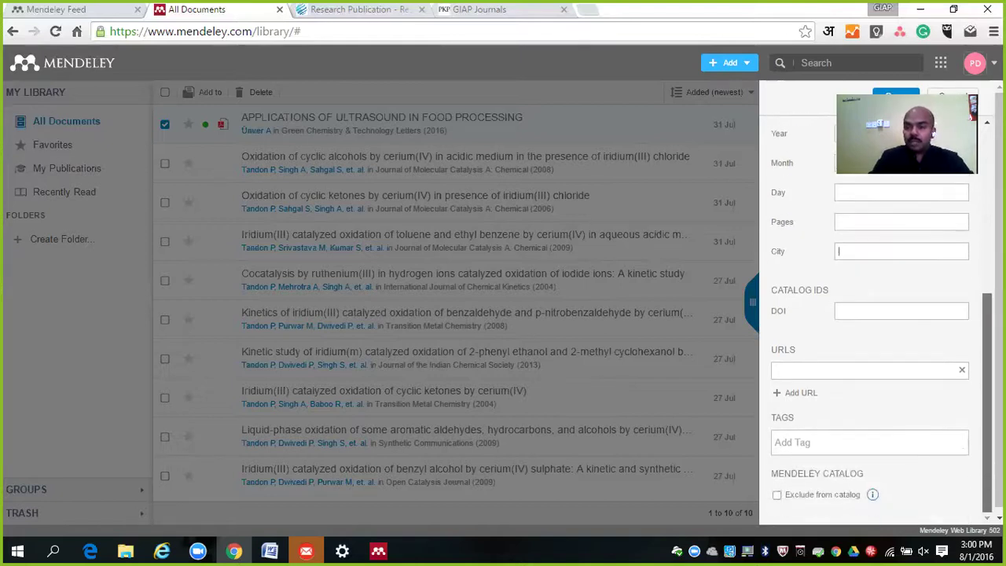
pyautogui.click(869, 371)
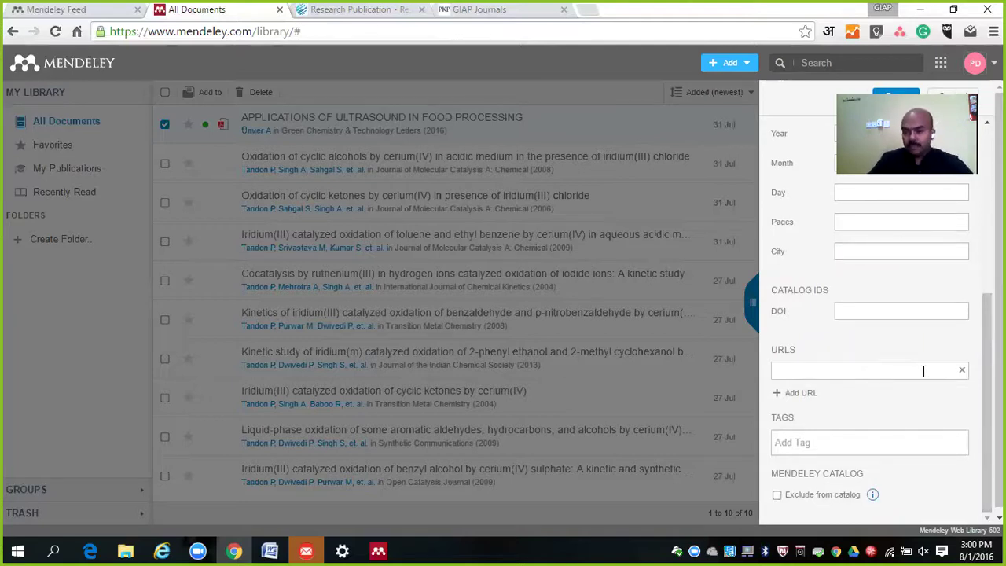
pyautogui.scroll(8, 870, 314)
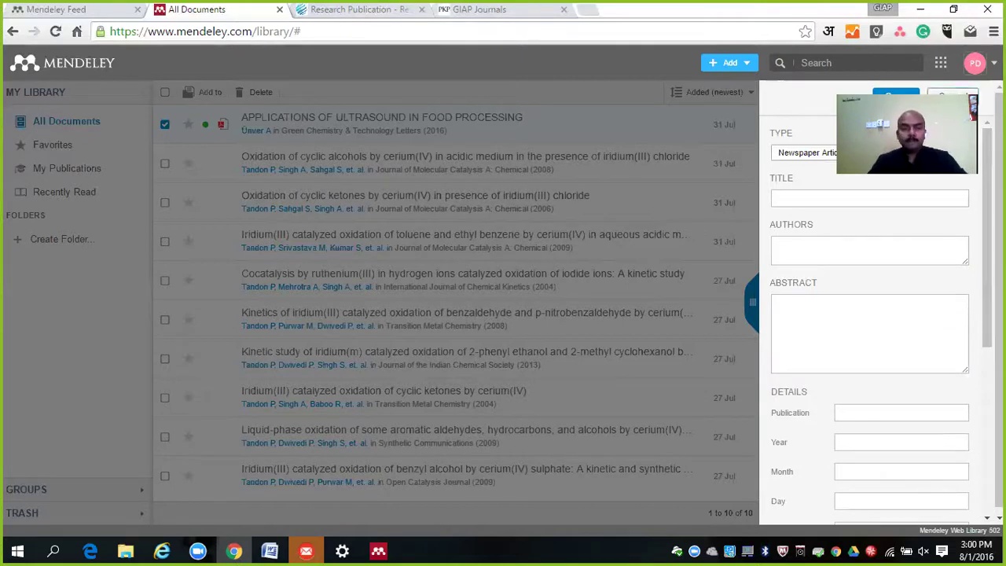
pyautogui.press('Escape')
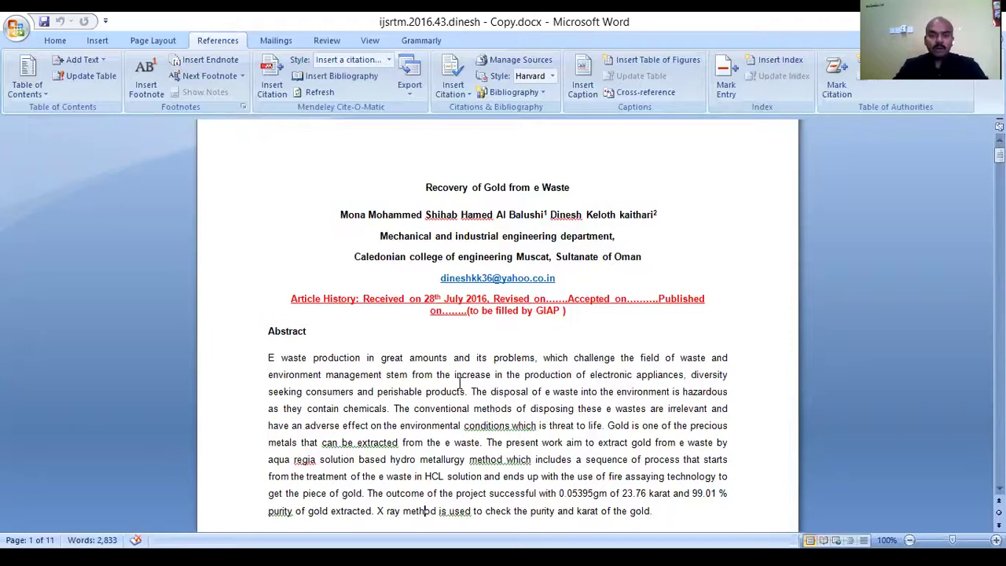
# Start a Mendeley citation after "electronic appliances," in the Word manuscript's abstract and move the citation search window off the abstract
pyautogui.click(269, 356)
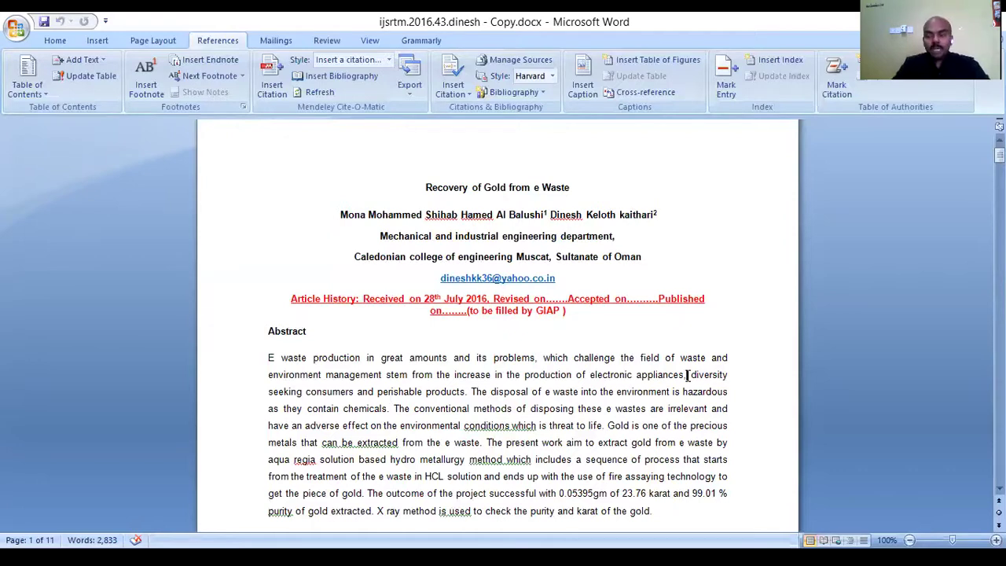
pyautogui.click(272, 86)
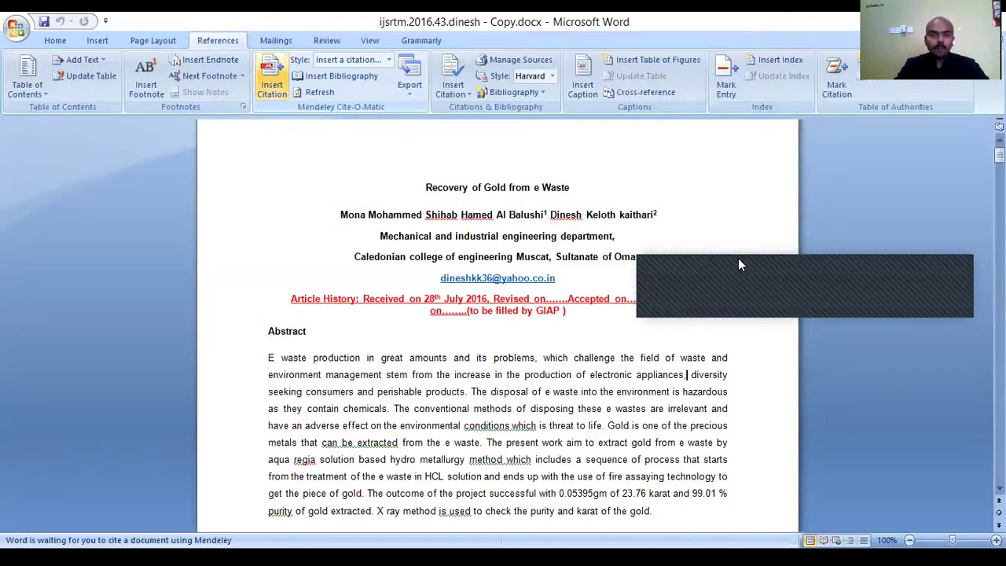
pyautogui.moveTo(738, 259); pyautogui.dragTo(221, 218)
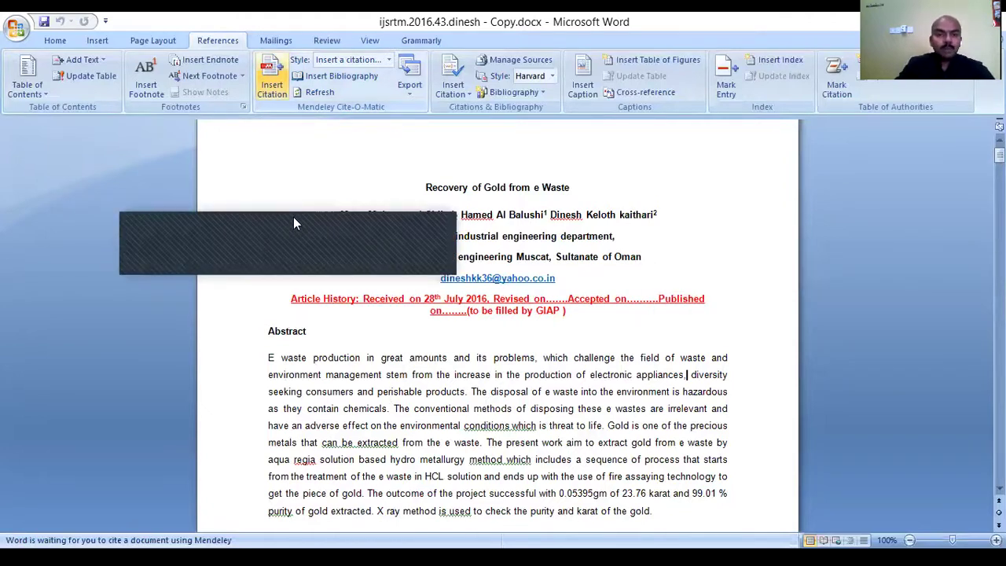
pyautogui.moveTo(293, 217); pyautogui.dragTo(234, 172)
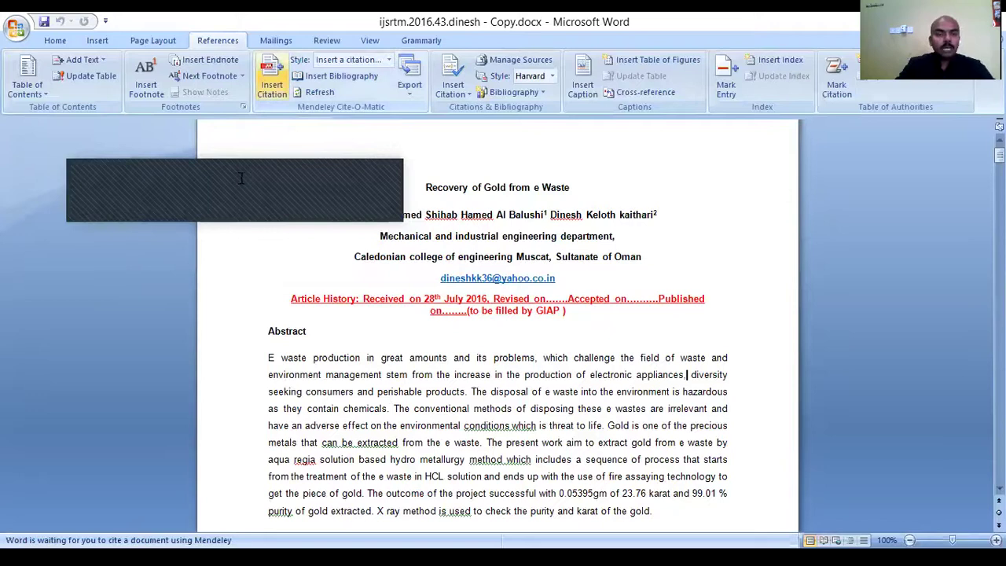
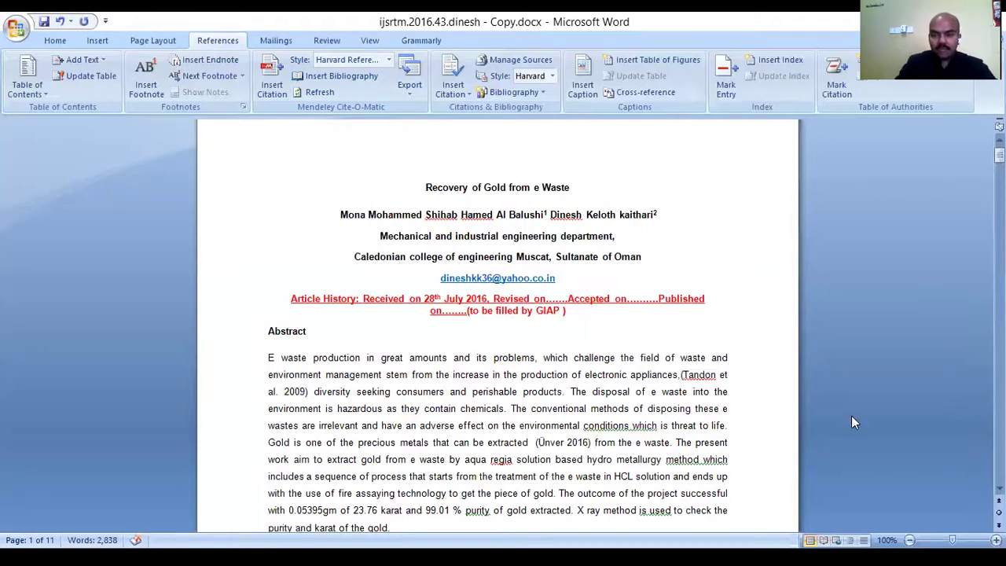
# Insert a Mendeley citation at the end of the abstract for the 2008 paper on kinetics of iridium(III) catalyzed oxidation of benzaldehyde
pyautogui.scroll(-3, 998, 483)
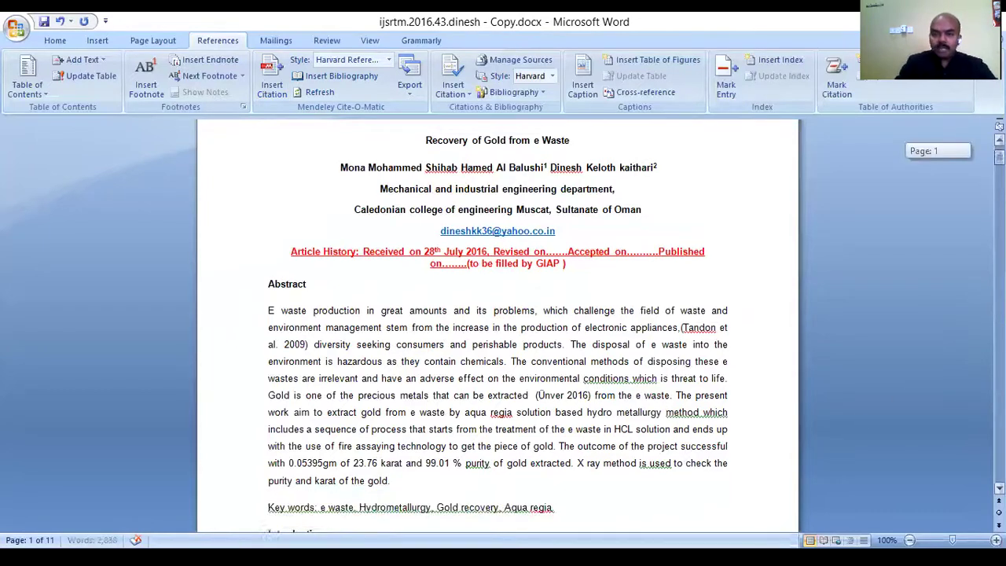
pyautogui.click(408, 412)
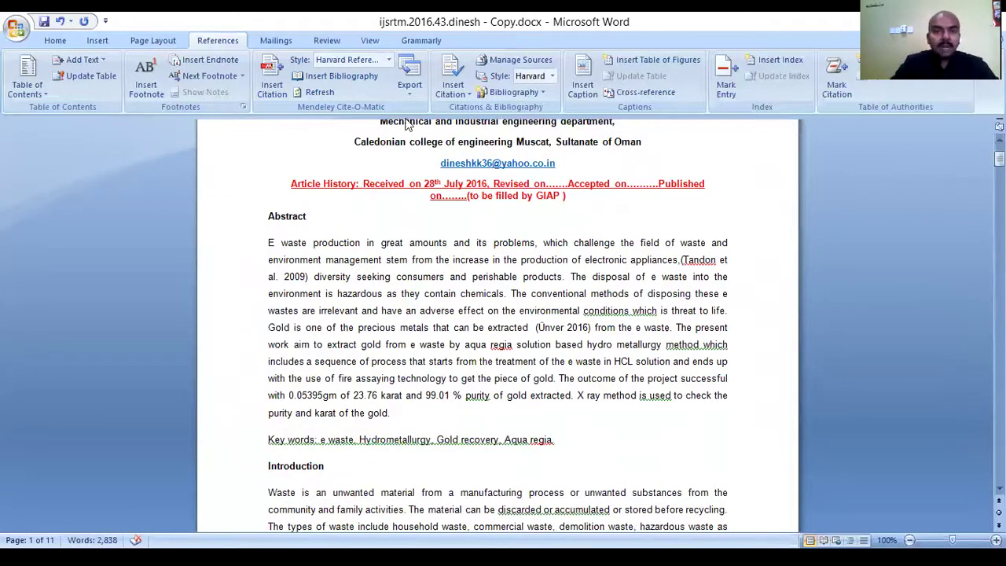
pyautogui.click(268, 89)
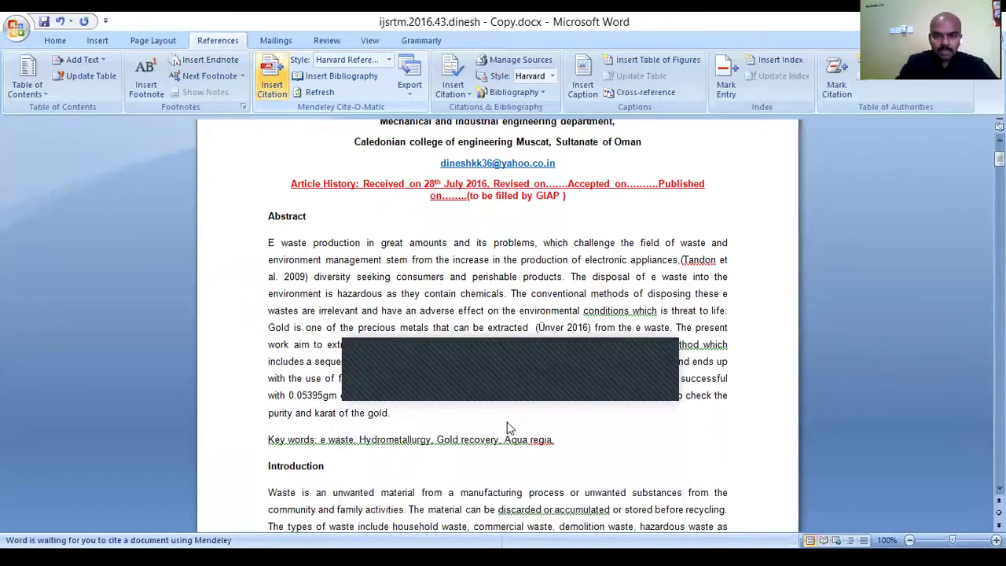
pyautogui.click(564, 380)
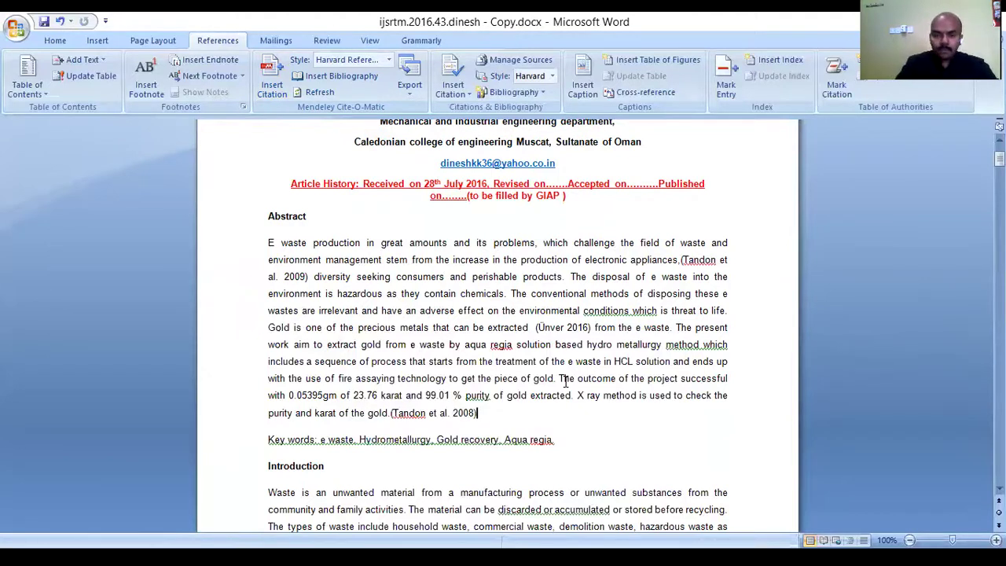
# Insert the Mendeley bibliography on a new line below the abstract and view its entries
pyautogui.press('Return')
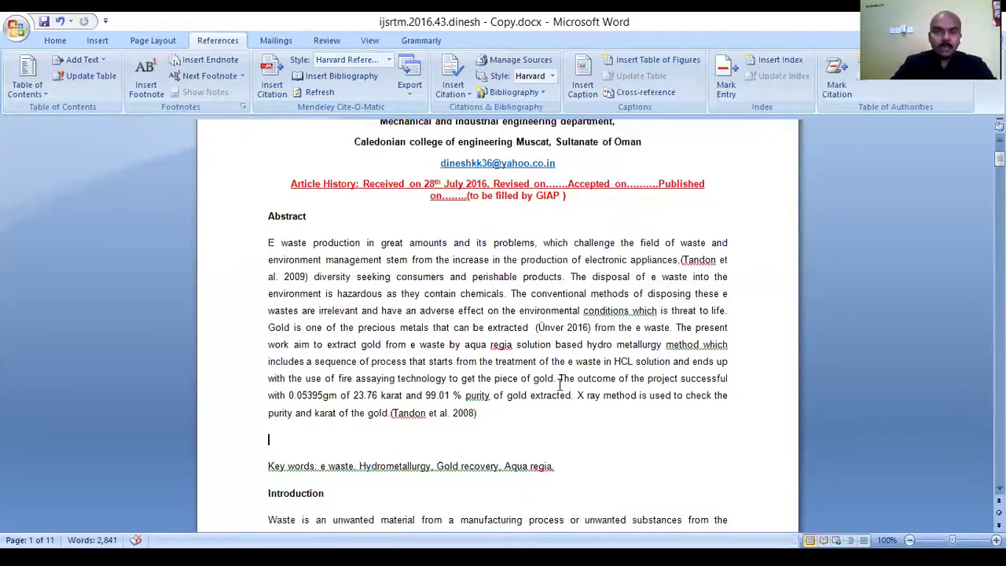
pyautogui.click(345, 76)
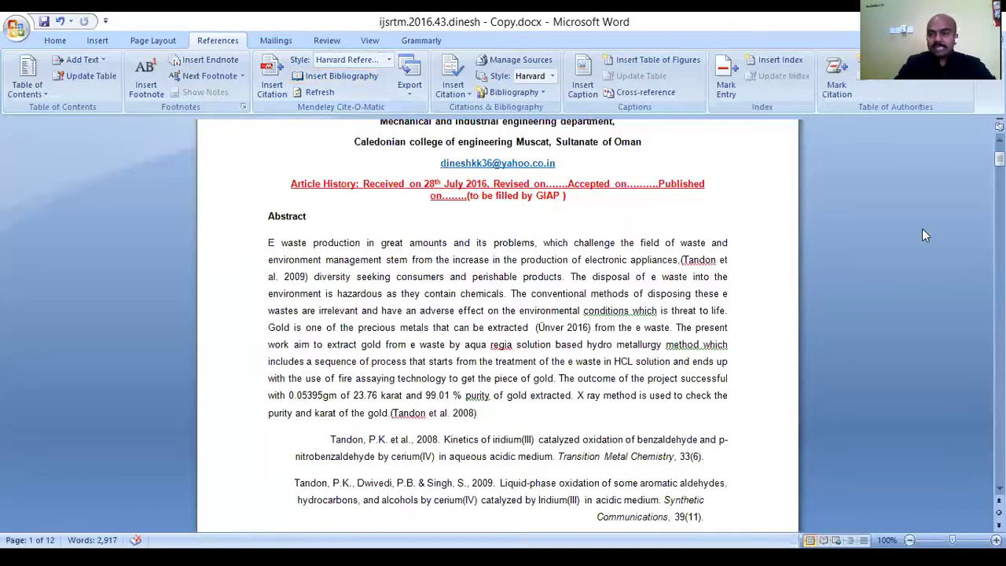
pyautogui.scroll(-3, 503, 325)
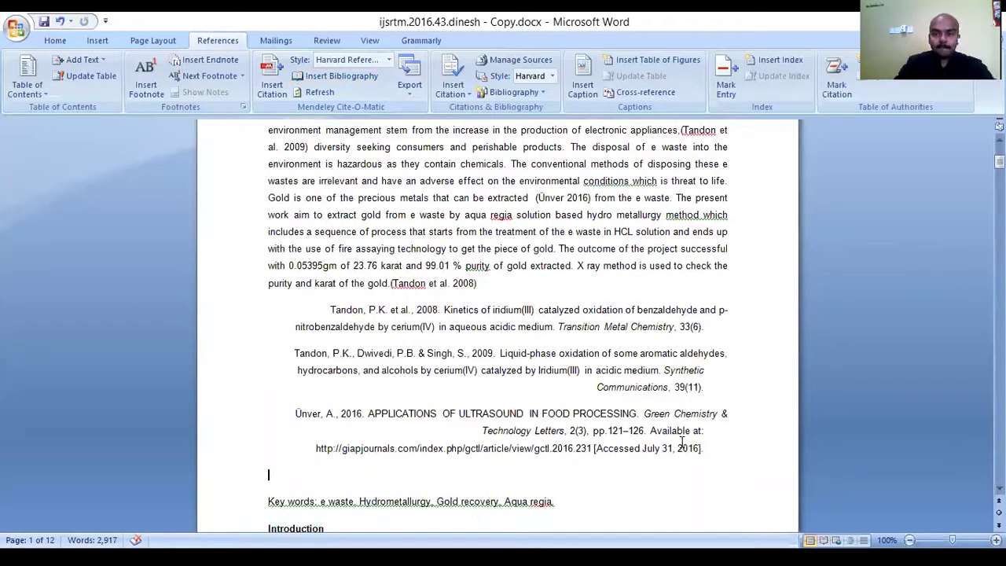
pyautogui.click(55, 41)
pyautogui.moveTo(709, 445); pyautogui.dragTo(331, 310)
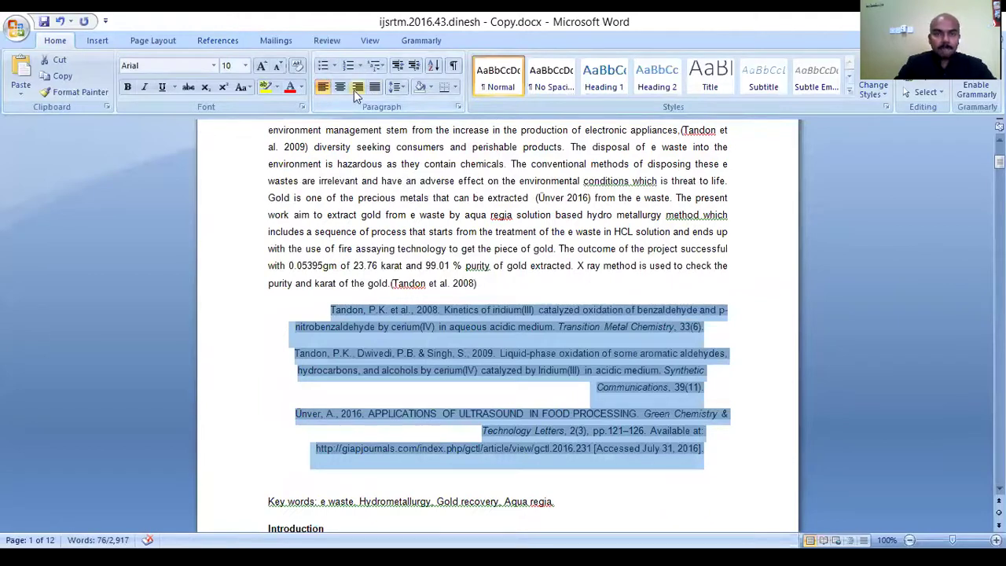
pyautogui.click(742, 484)
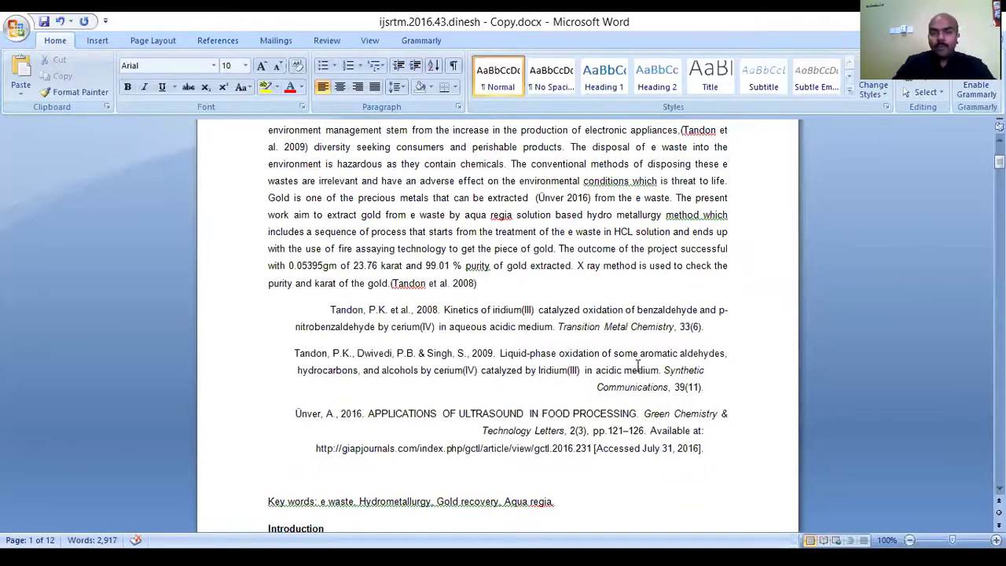
# Change the Mendeley citation style to IEEE and check the in-text citation after "electronic appliances," in the abstract
pyautogui.hotkey('ctrl', 'shift', 'Up')
pyautogui.hotkey('ctrl', 'shift', 'Up')
pyautogui.hotkey('ctrl', 'shift', 'Up')
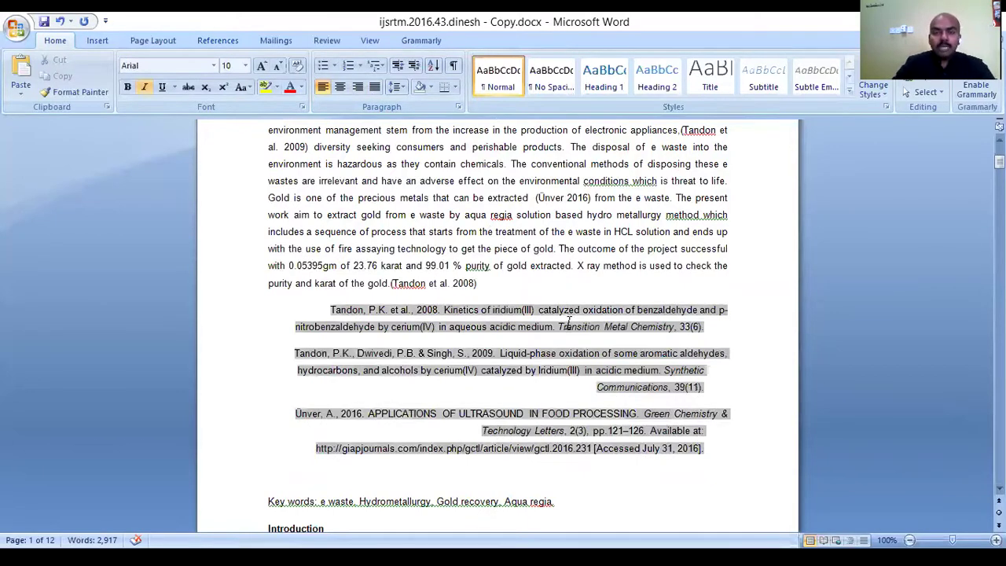
pyautogui.click(220, 43)
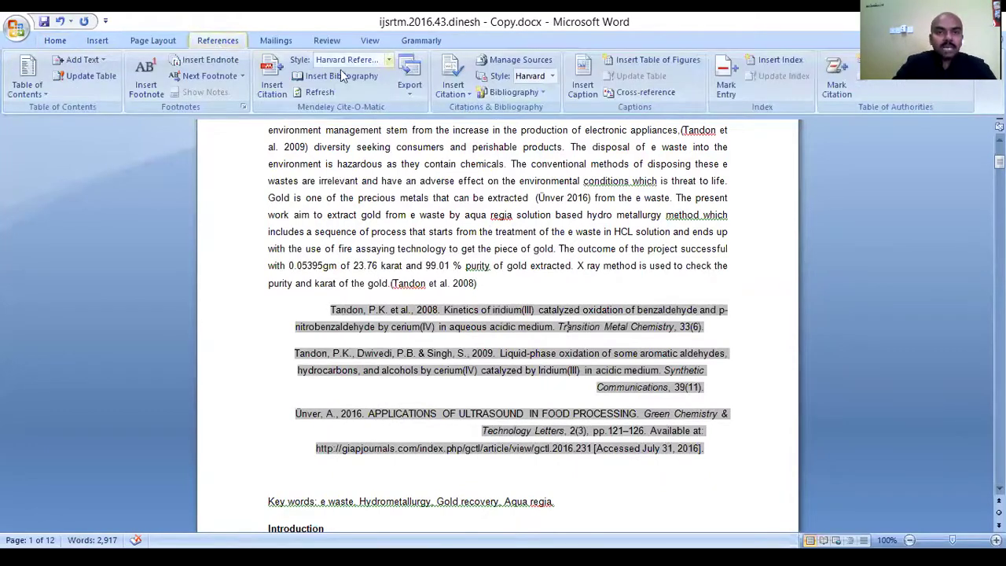
pyautogui.click(388, 63)
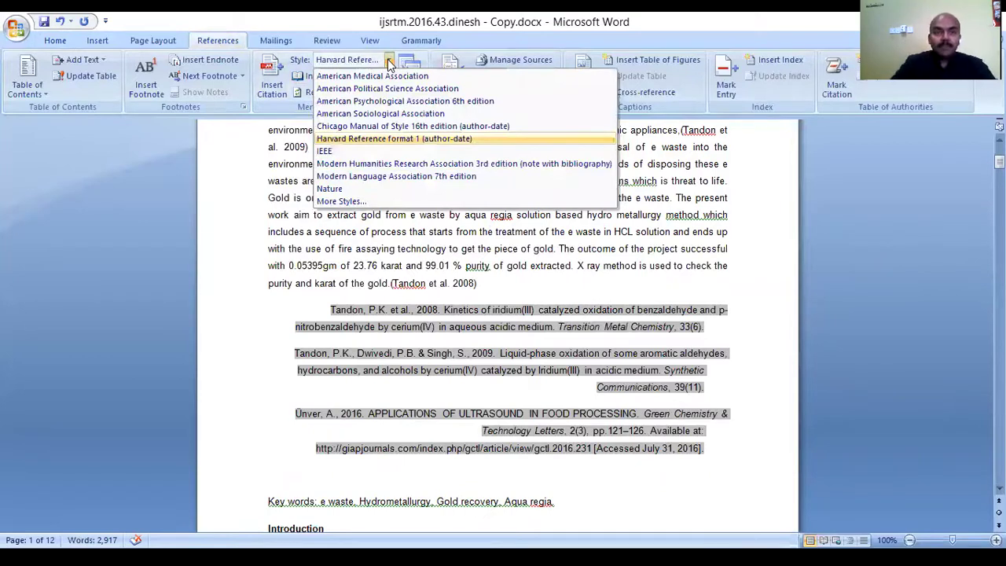
pyautogui.click(348, 151)
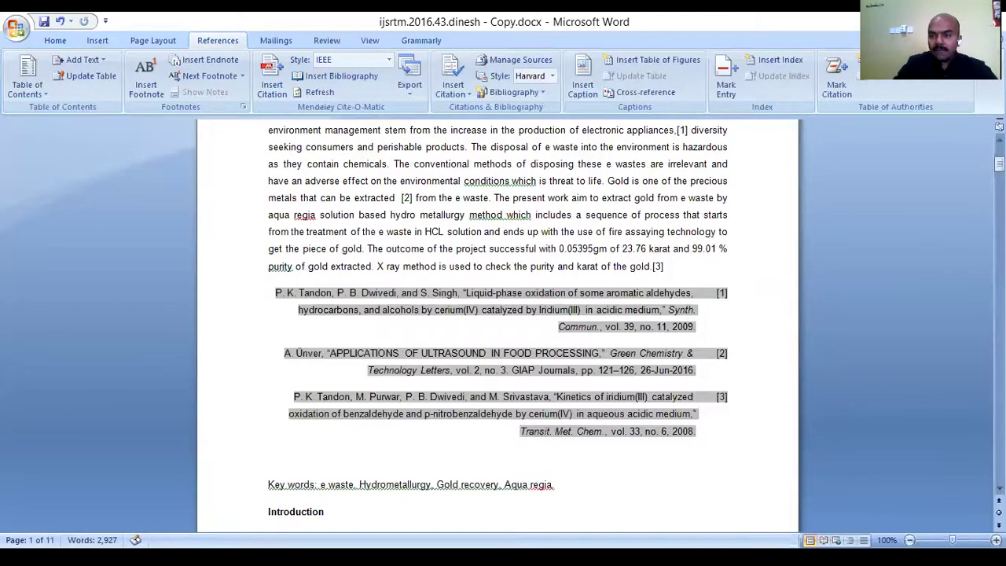
pyautogui.scroll(1, 503, 322)
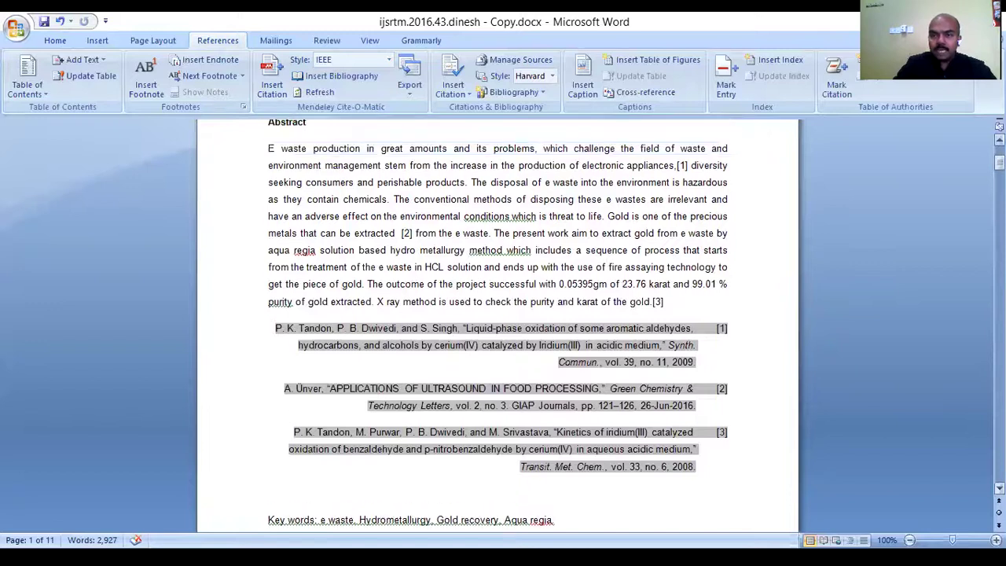
pyautogui.click(682, 165)
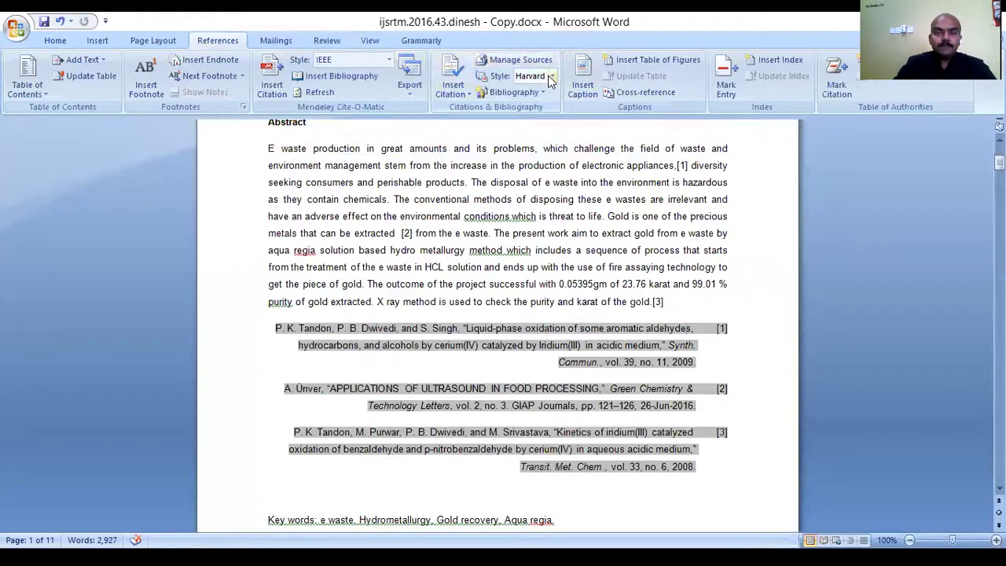
# Change the Mendeley citation style to Nature and check the first in-text citation in the abstract
pyautogui.click(389, 60)
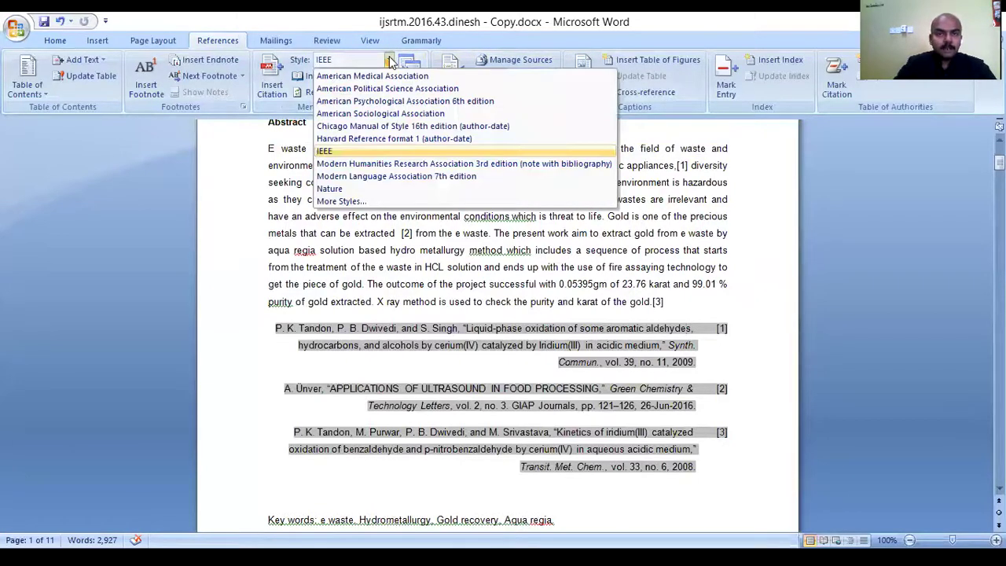
pyautogui.click(357, 190)
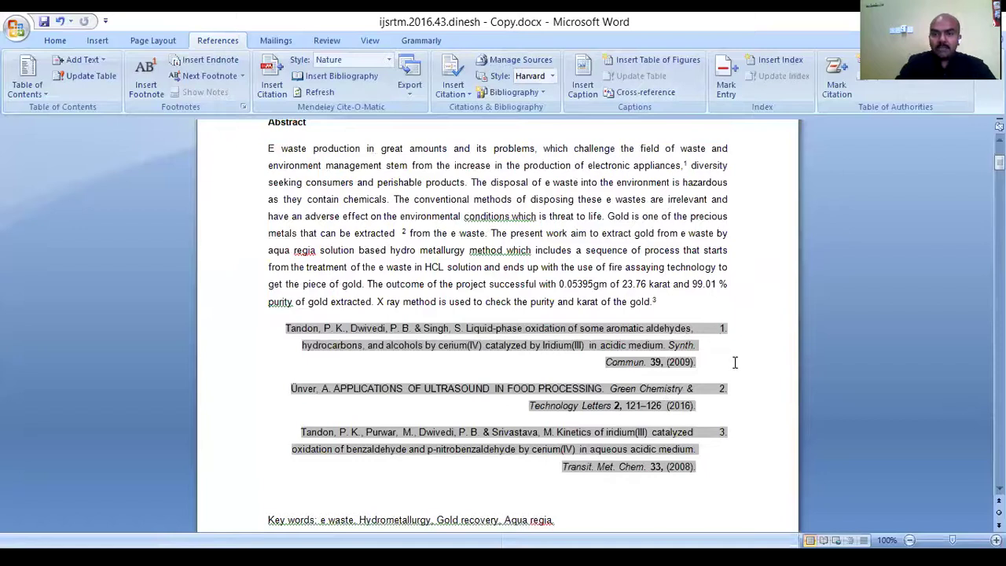
pyautogui.click(688, 165)
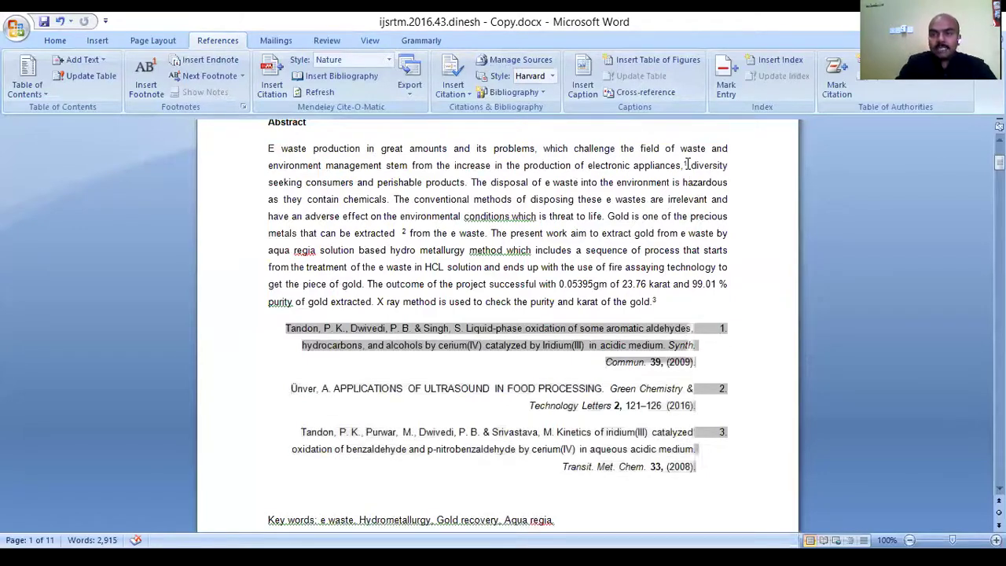